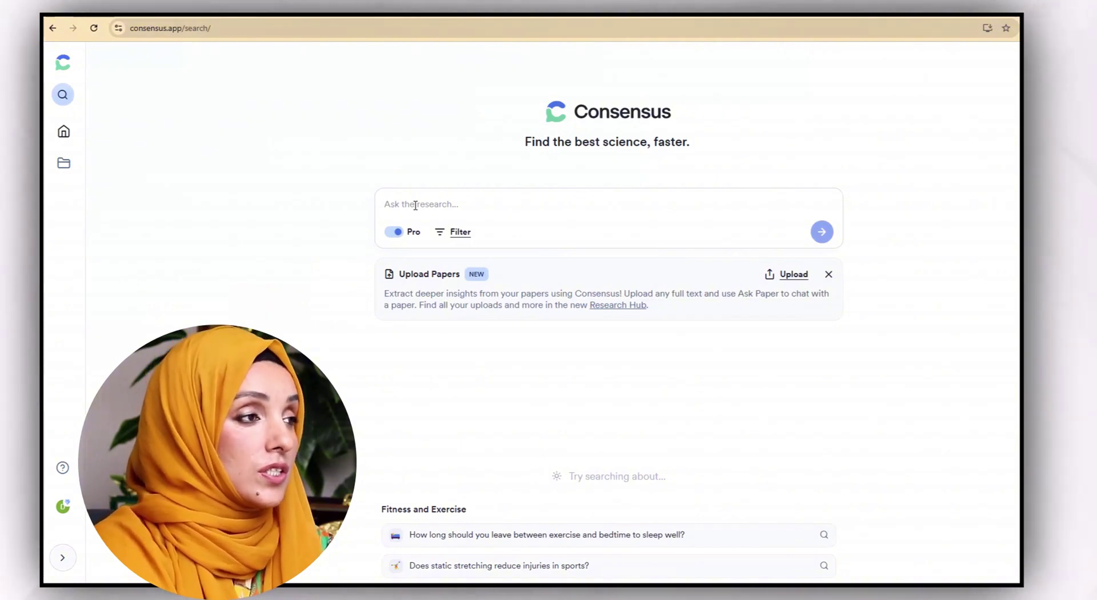
Scroll back to the top of the empty Consensus search page, with Pro mode on.
scroll(477, 255, "up", 1)
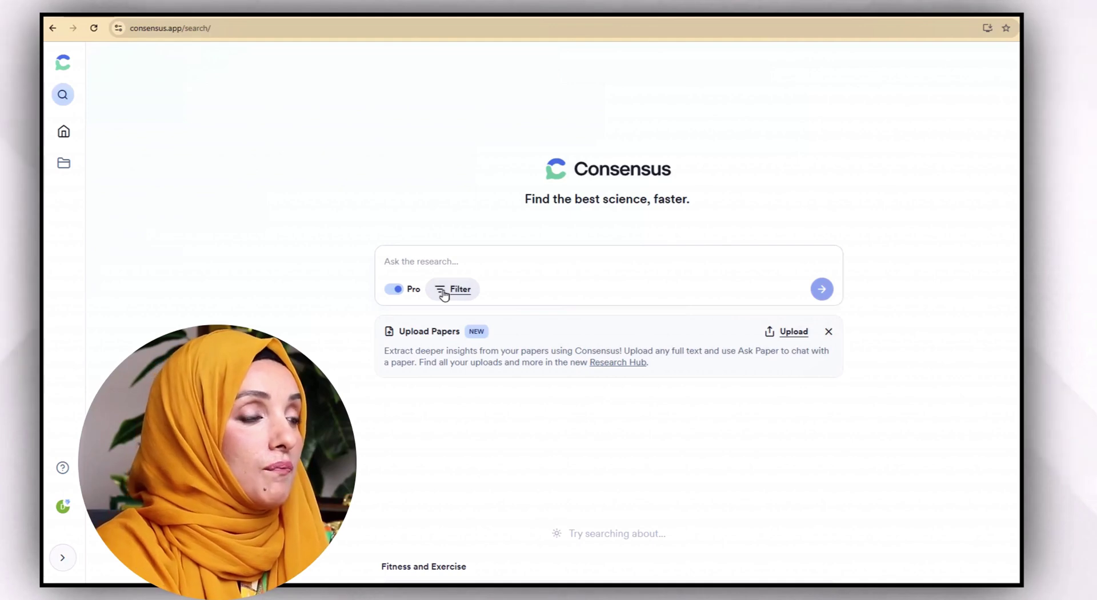
Open the Apply filters panel beneath the search box.
left_click(443, 292)
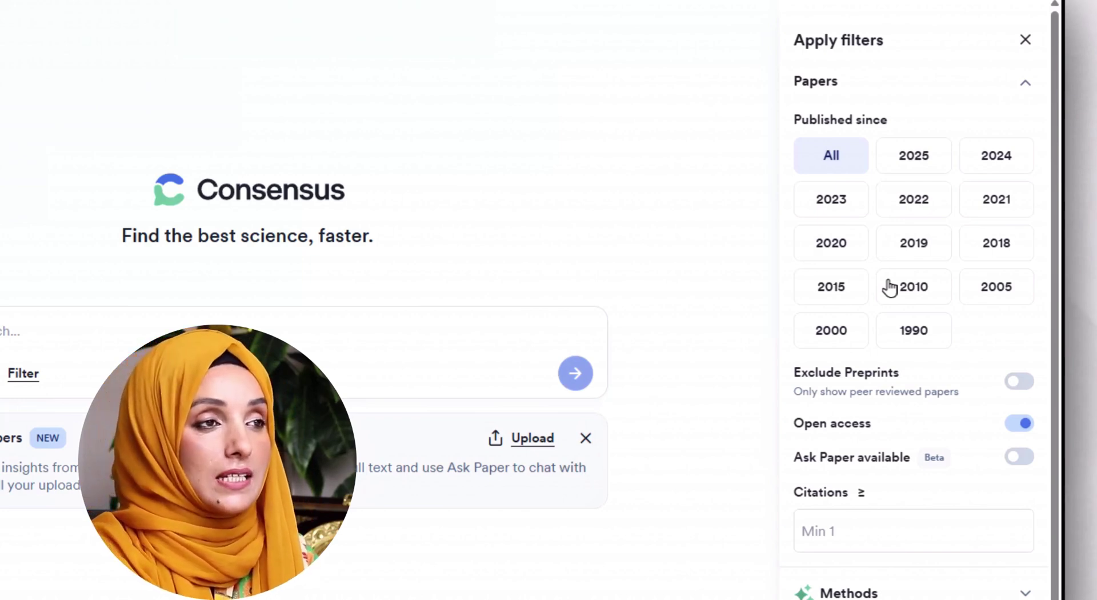
Filter to papers published since 2020 with at least 10 citations.
left_click(913, 157)
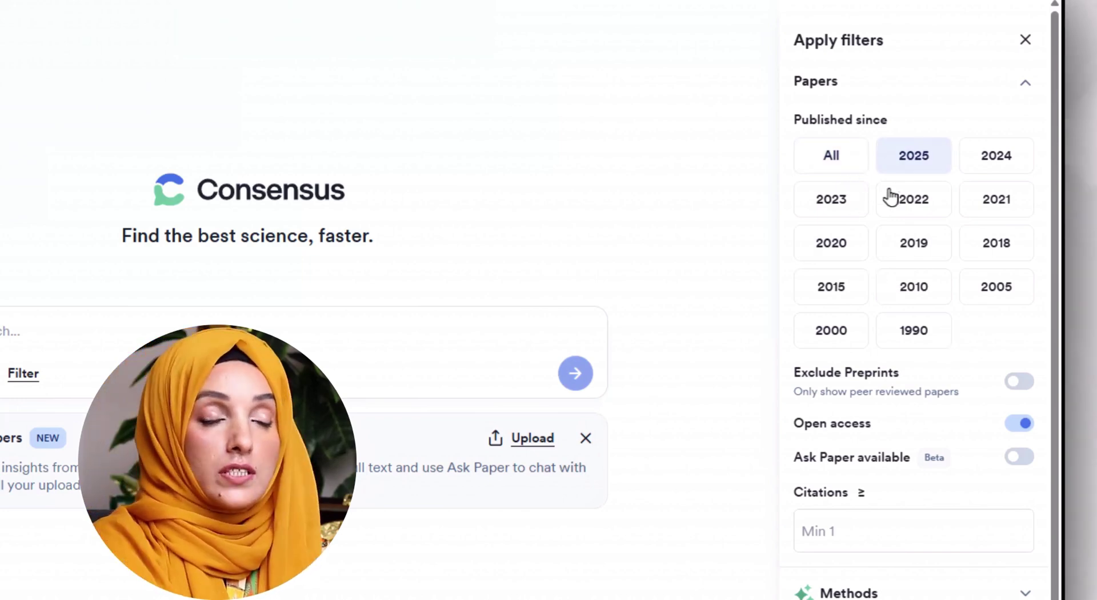
left_click(840, 251)
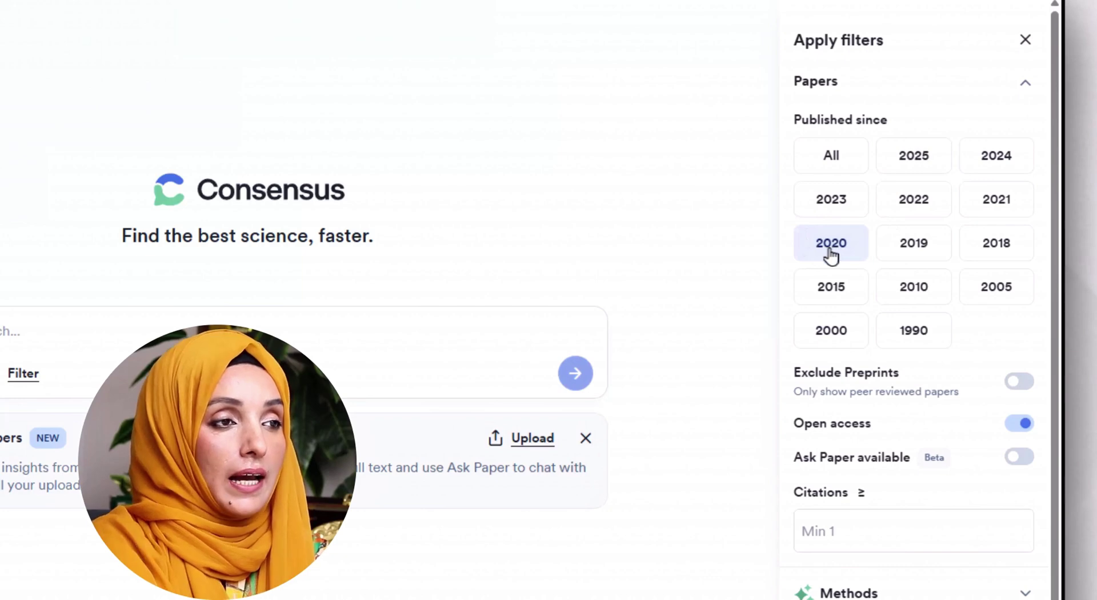
scroll(924, 330, "down", 2)
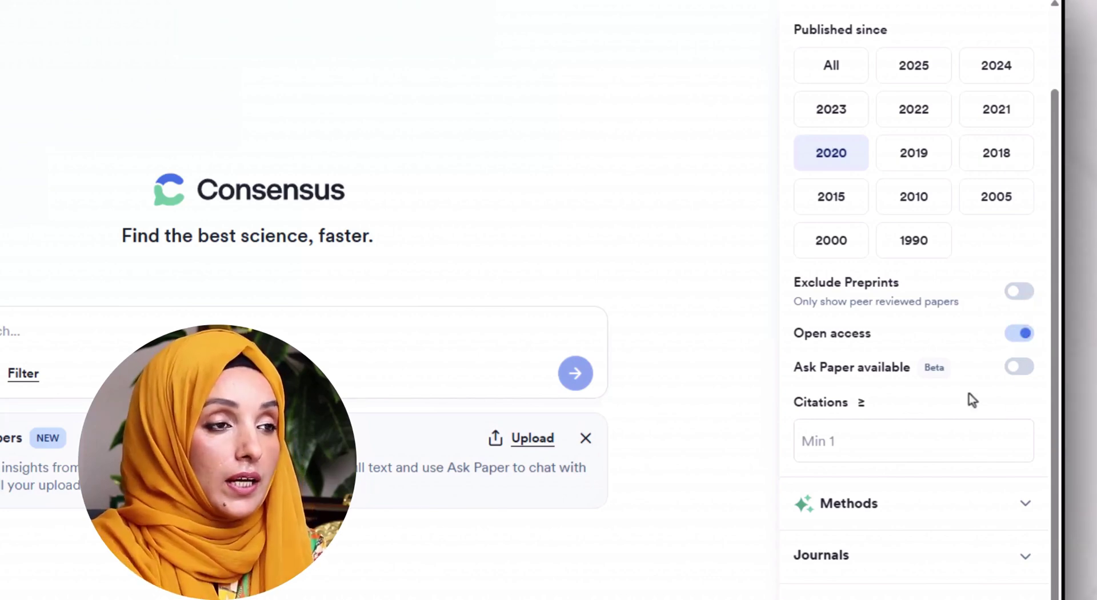
left_click(981, 446)
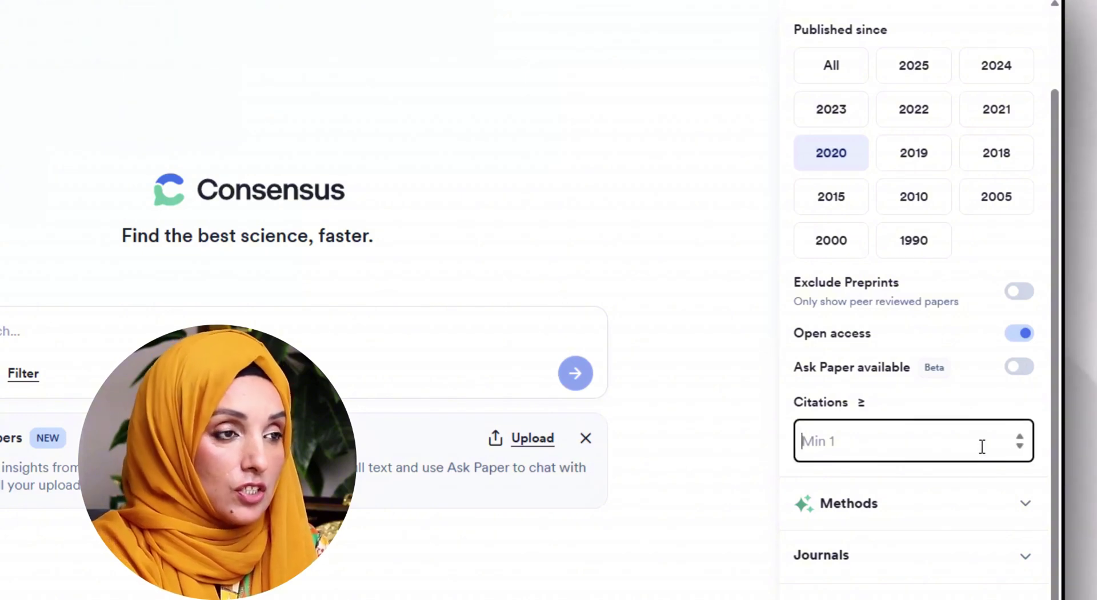
type("10")
left_click(893, 438)
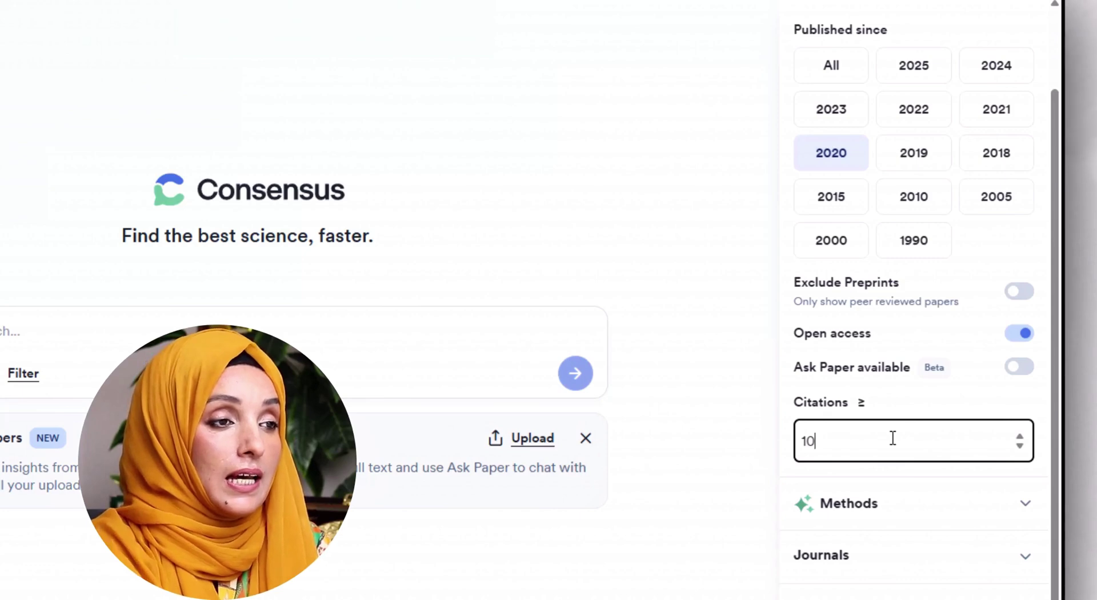
left_click(1012, 508)
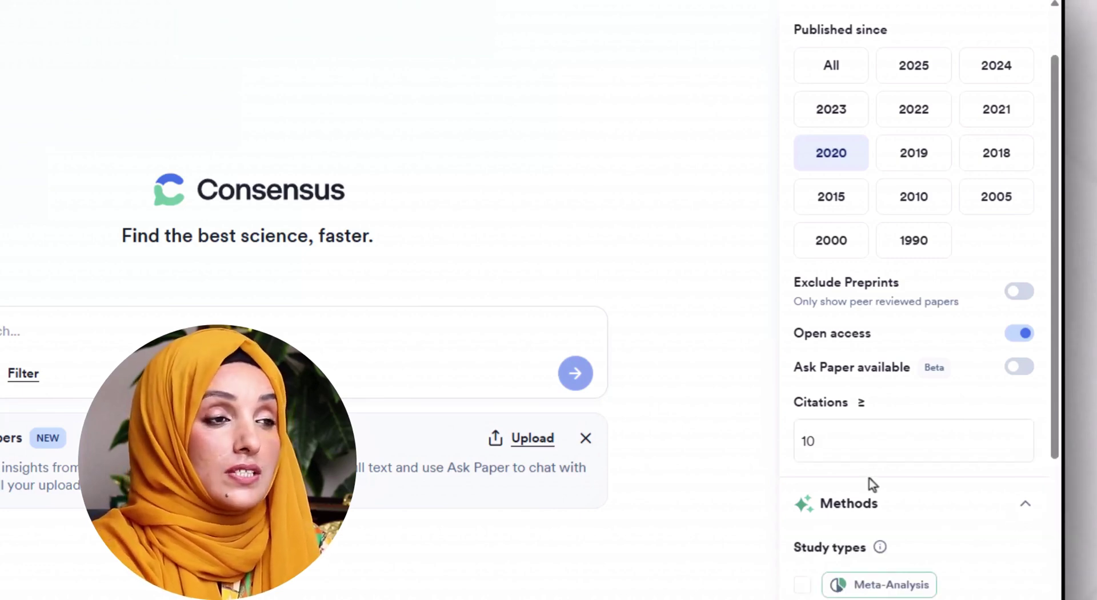
Restrict results to In Vitro Study designs and human studies only.
scroll(871, 484, "down", 3)
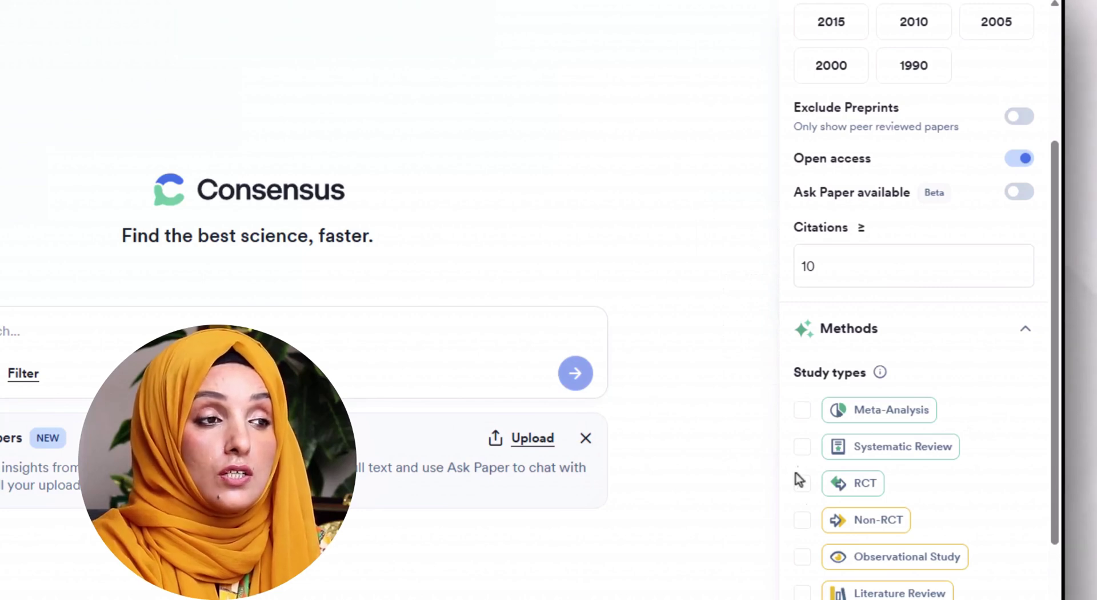
scroll(983, 505, "down", 3)
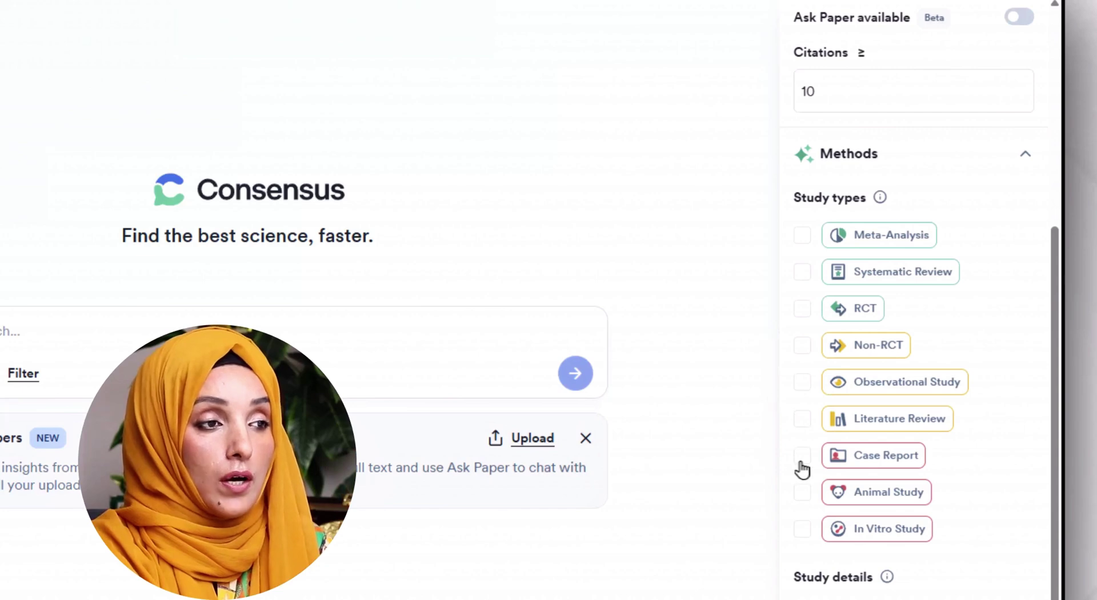
left_click(802, 529)
scroll(802, 528, "down", 5)
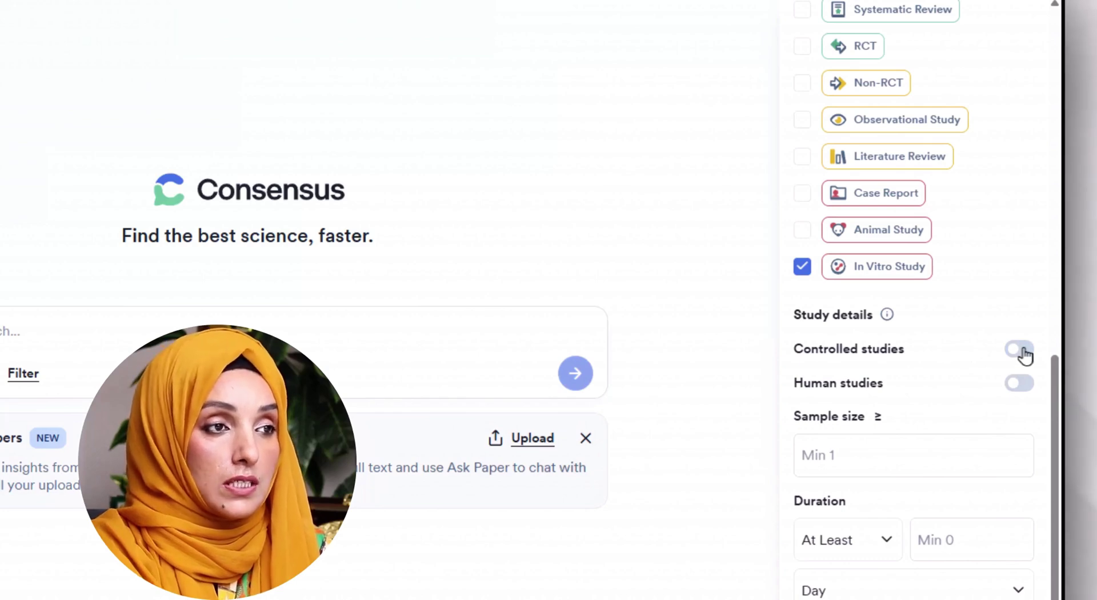
left_click(1019, 382)
Require a sample size of at least 40 and a duration under 5 months.
left_click(878, 455)
type("40")
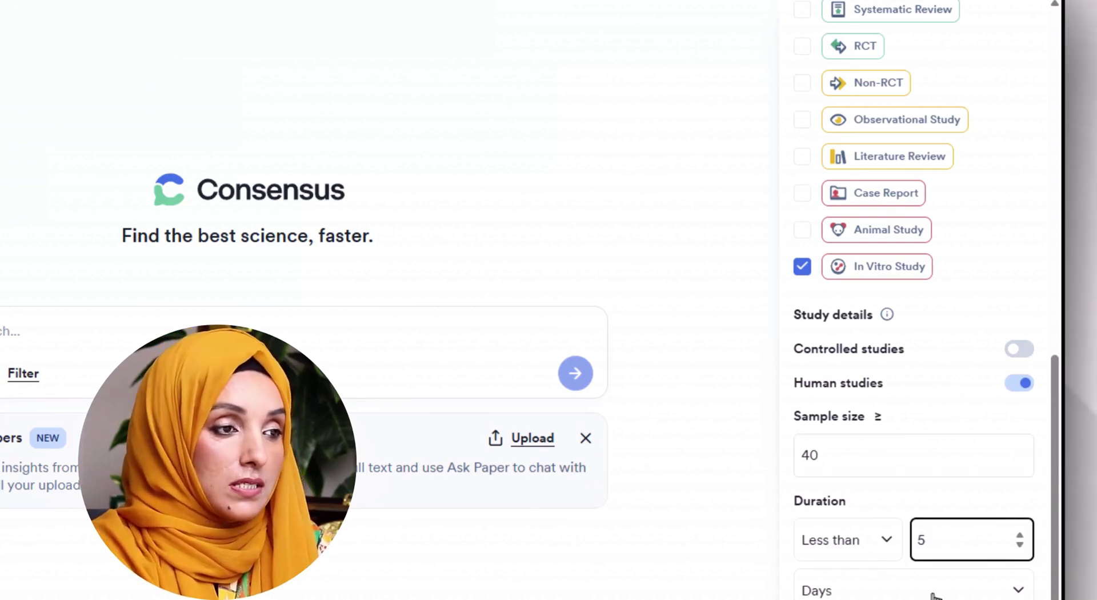
left_click(933, 590)
scroll(991, 585, "down", 2)
left_click(990, 585)
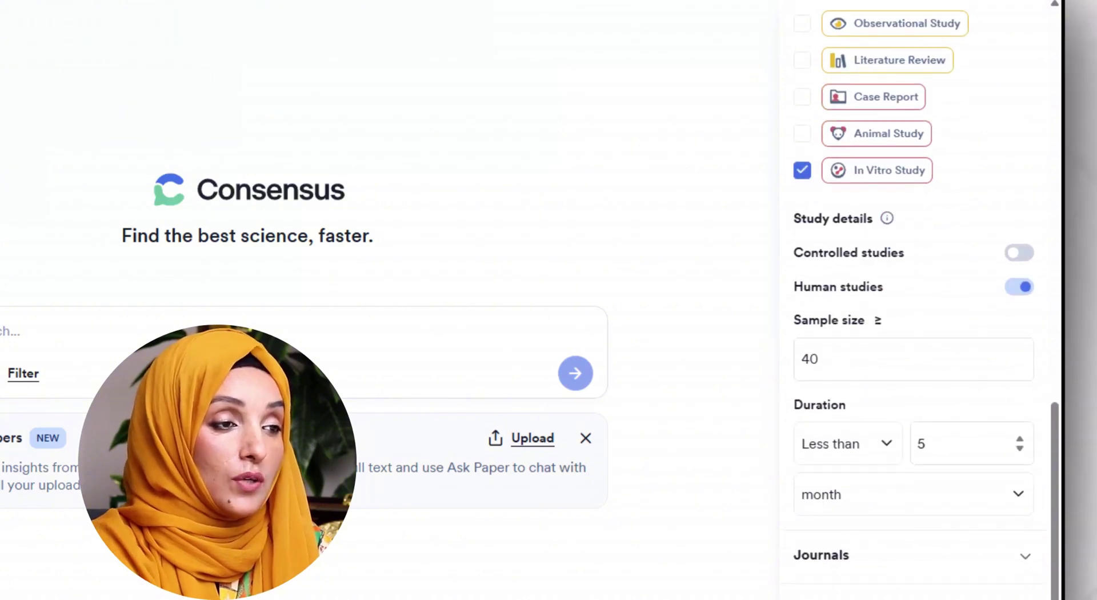
scroll(862, 511, "down", 4)
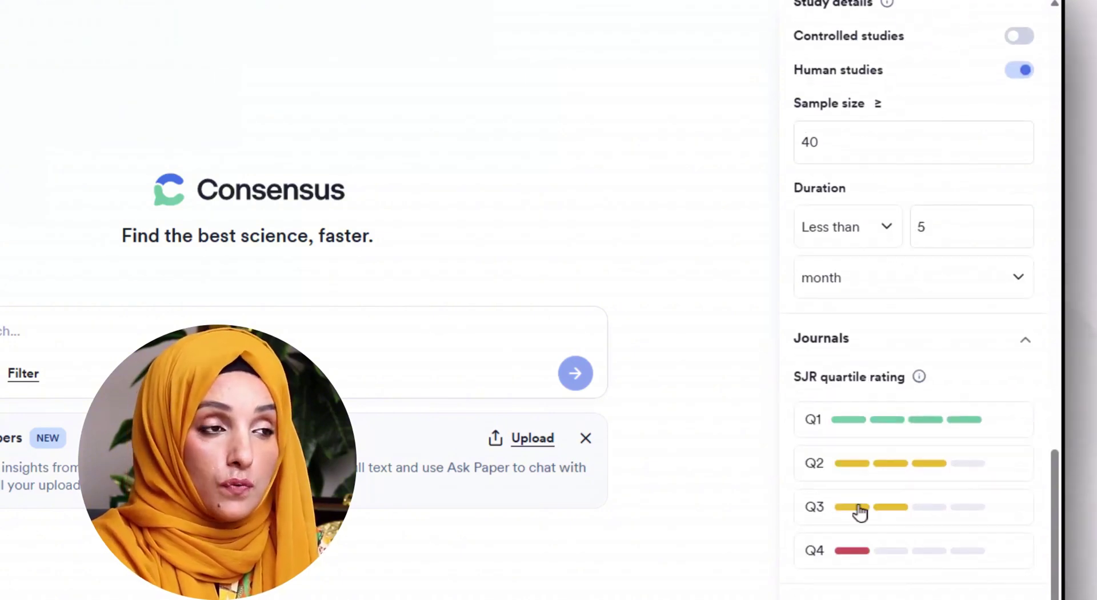
Keep only papers from Q1 SJR-quartile journals.
left_click(873, 435)
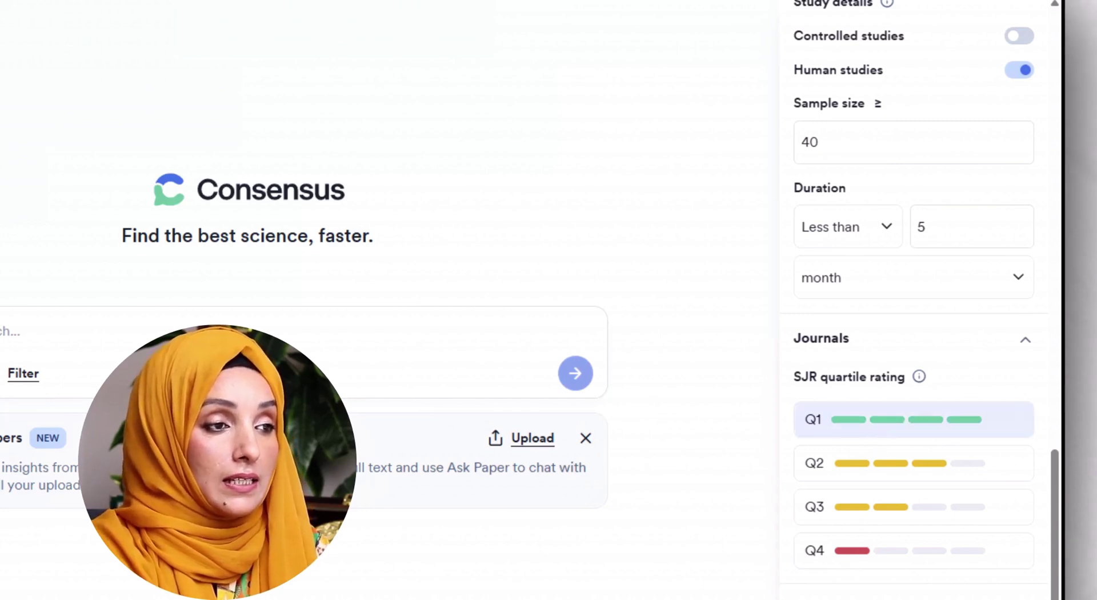
scroll(922, 588, "down", 10)
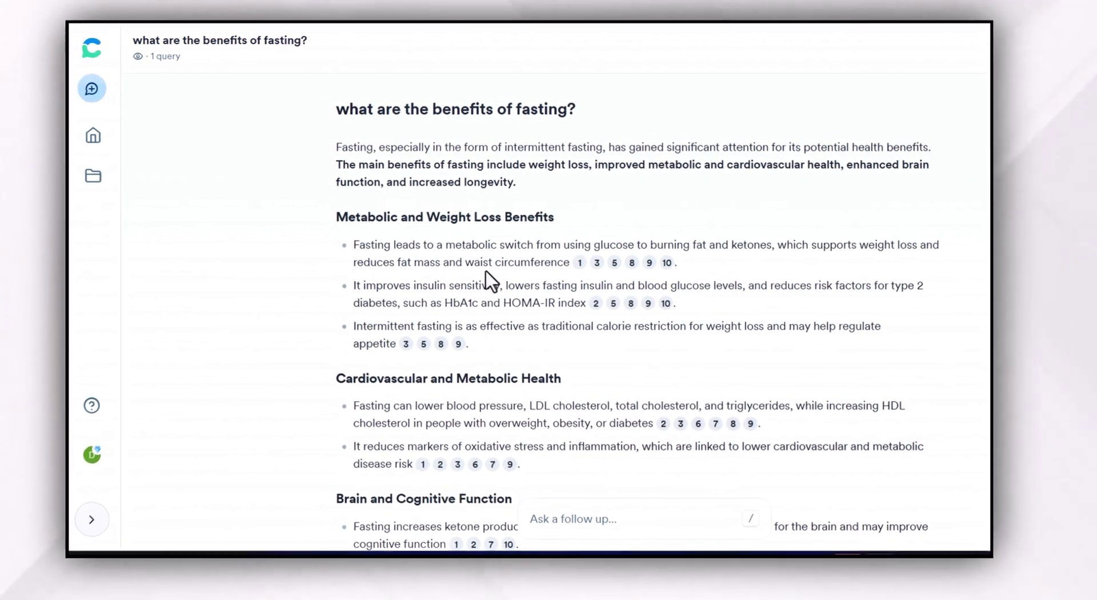
scroll(326, 181, "down", 3)
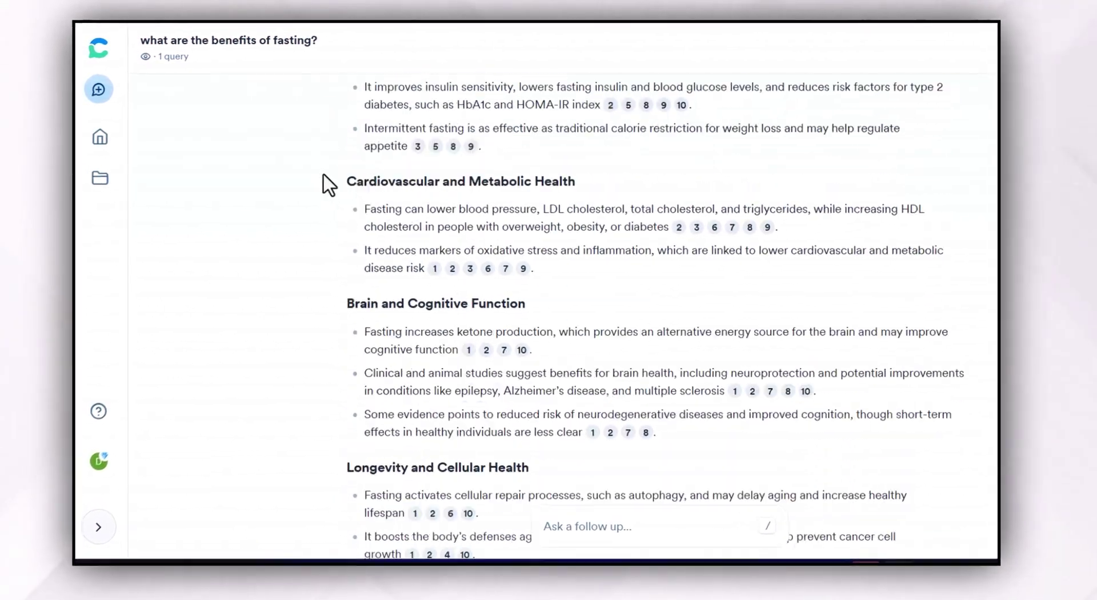
scroll(329, 183, "down", 4)
scroll(332, 184, "up", 2)
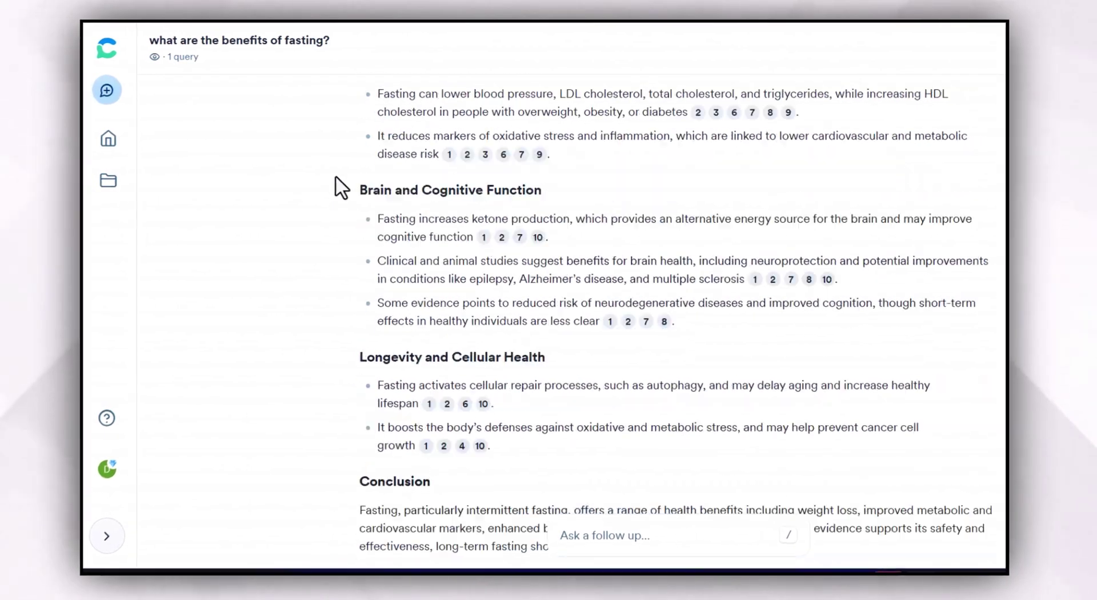
scroll(336, 177, "up", 5)
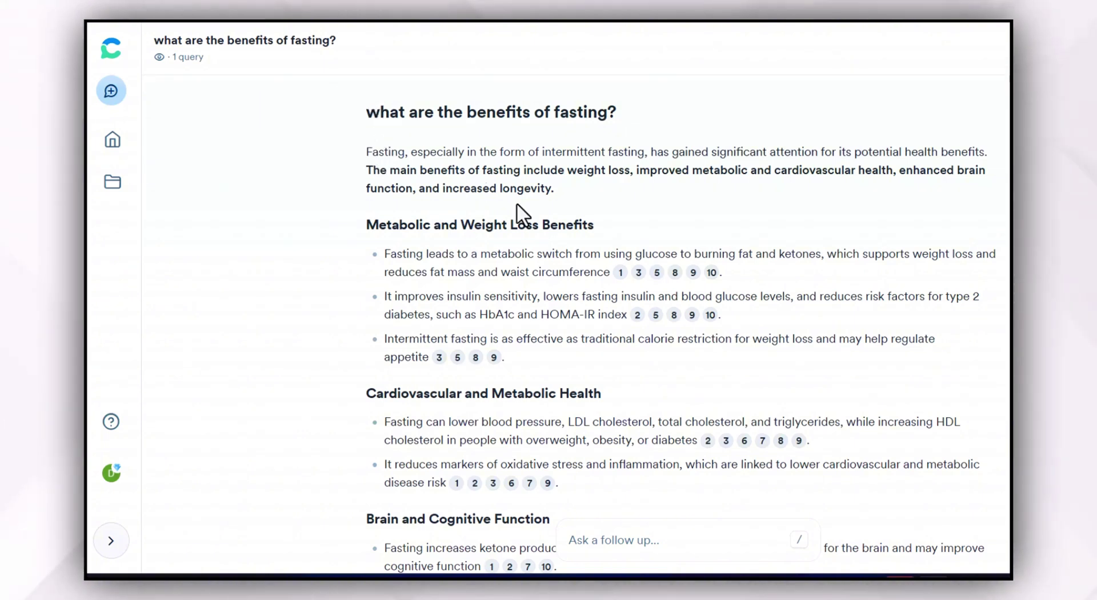
scroll(382, 241, "down", 1)
scroll(382, 240, "down", 5)
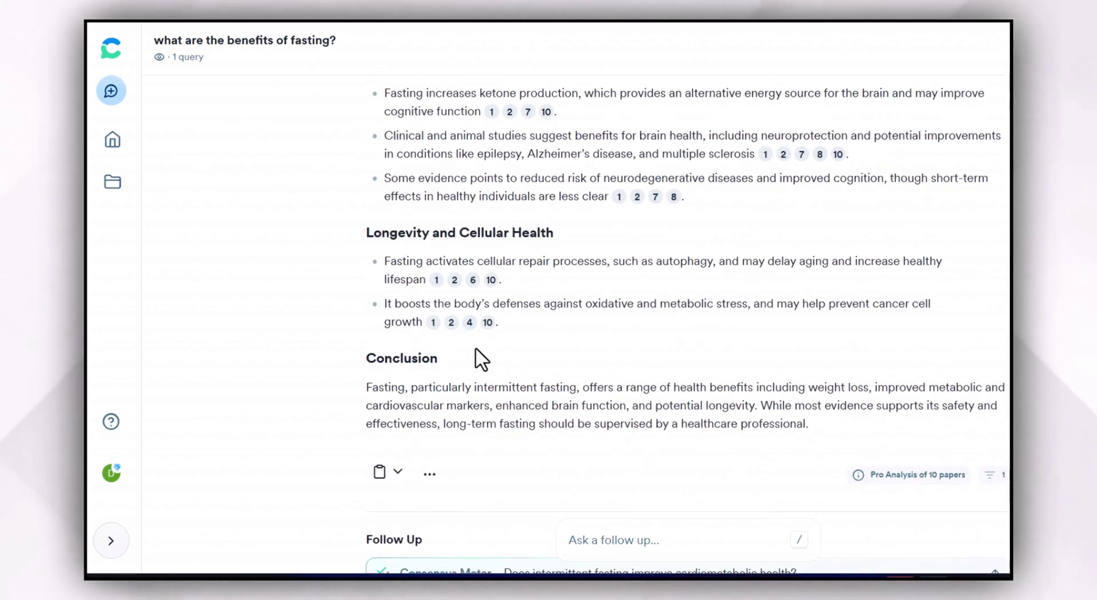
scroll(587, 289, "up", 6)
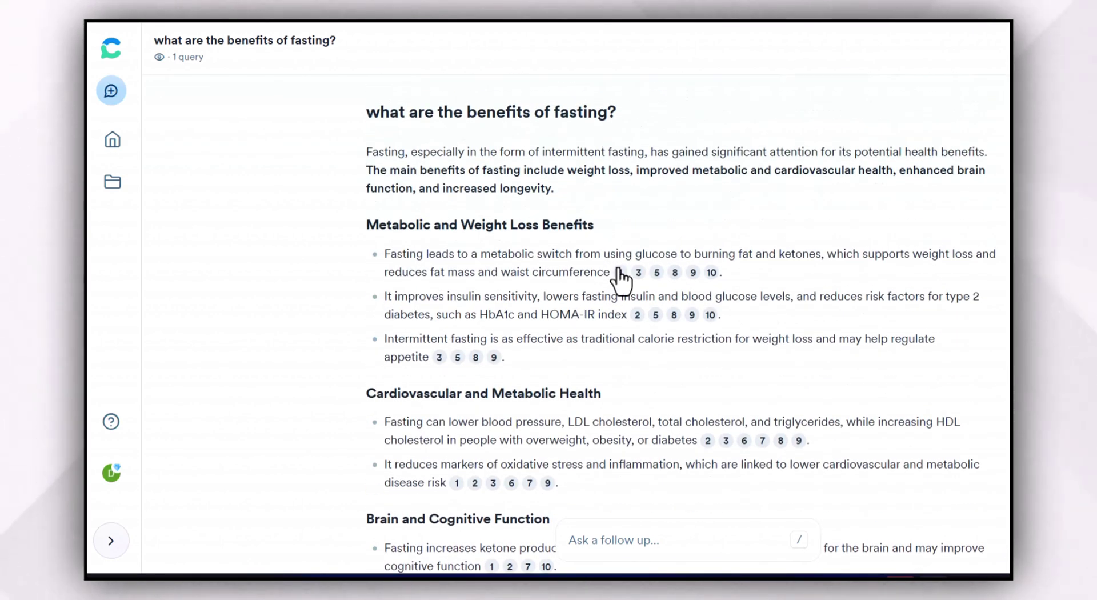
Open the full details page of citation 1 from the fasting answer.
mouse_move(624, 275)
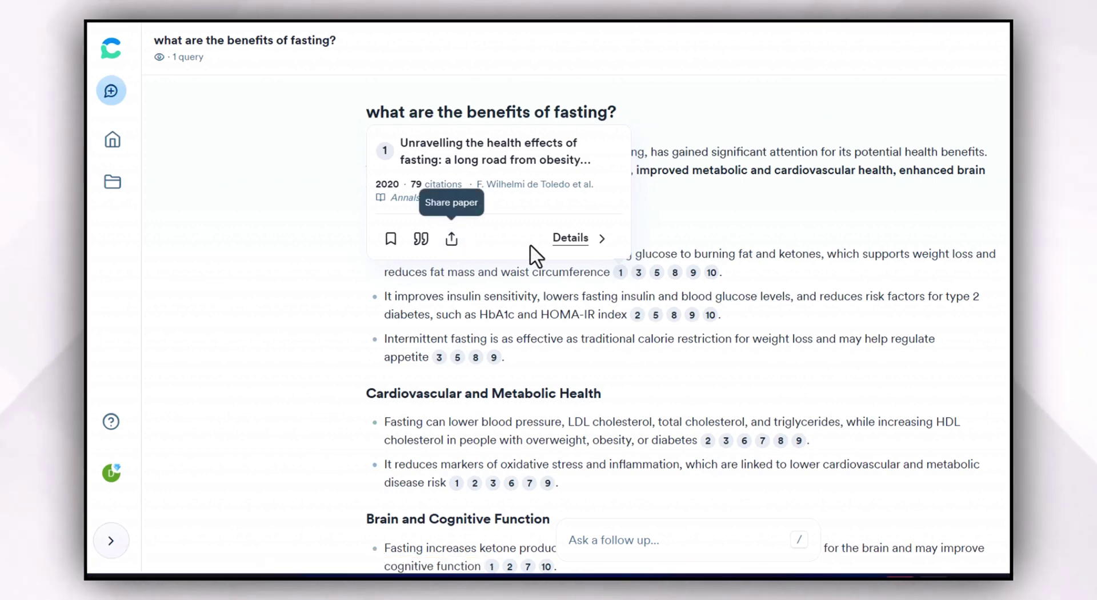
left_click(571, 238)
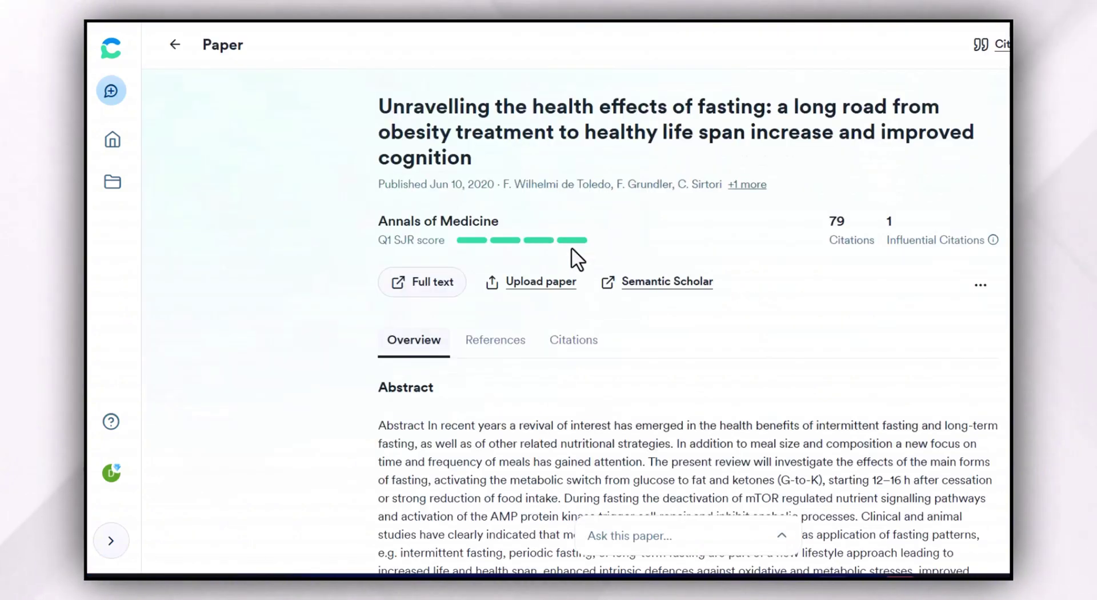
scroll(522, 343, "down", 3)
scroll(522, 336, "down", 3)
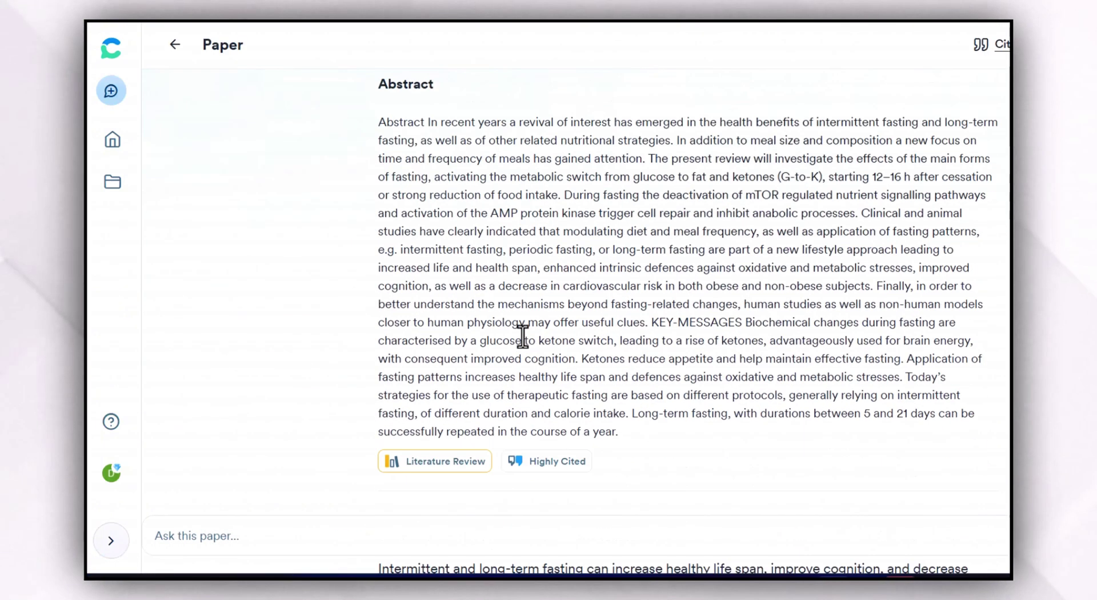
scroll(514, 332, "up", 4)
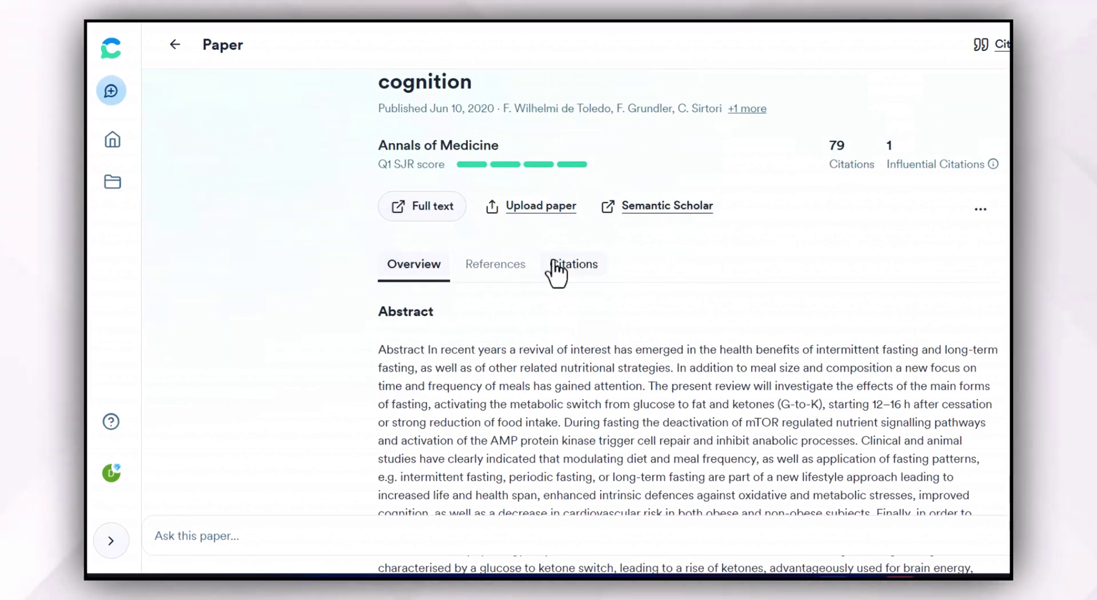
Browse the paper's References and Citations tabs and select its Outcomes text.
left_click(507, 276)
left_click(569, 276)
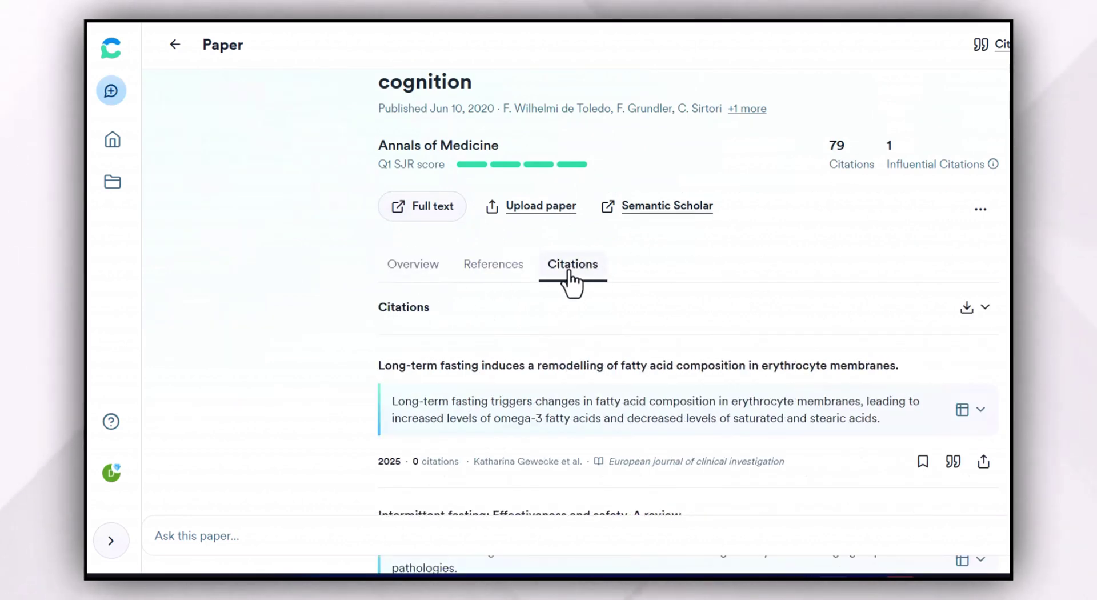
scroll(494, 260, "down", 3)
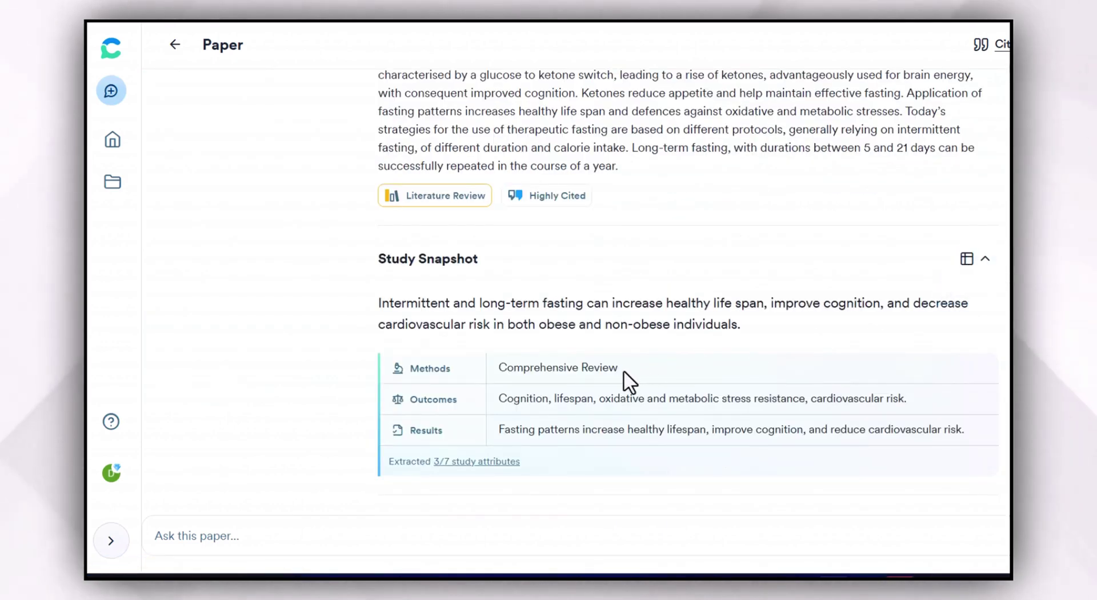
triple_click(558, 397)
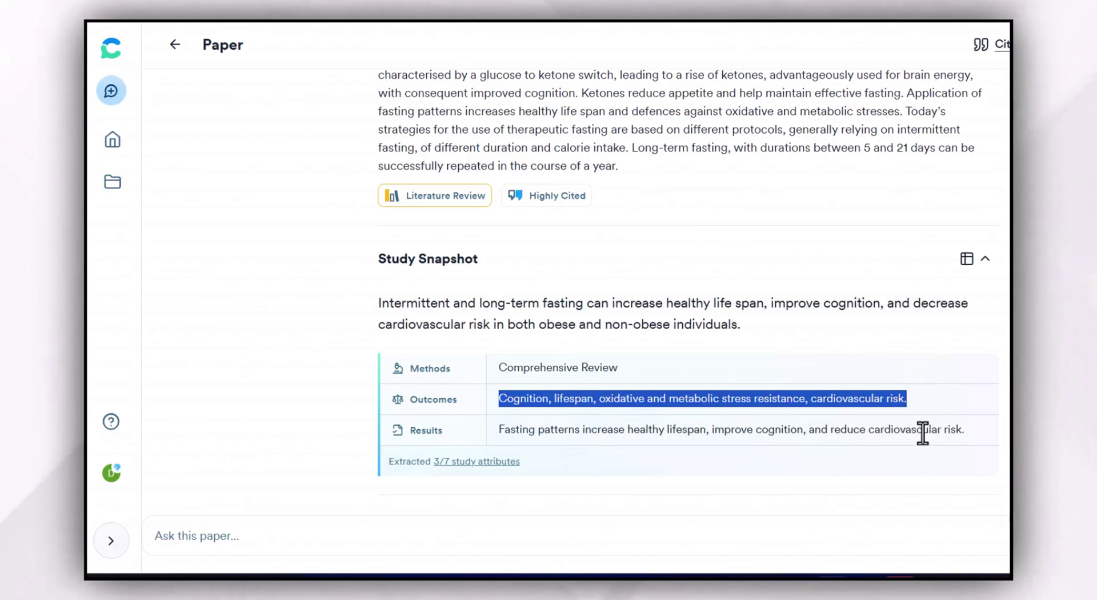
scroll(792, 432, "up", 8)
scroll(791, 432, "up", 1)
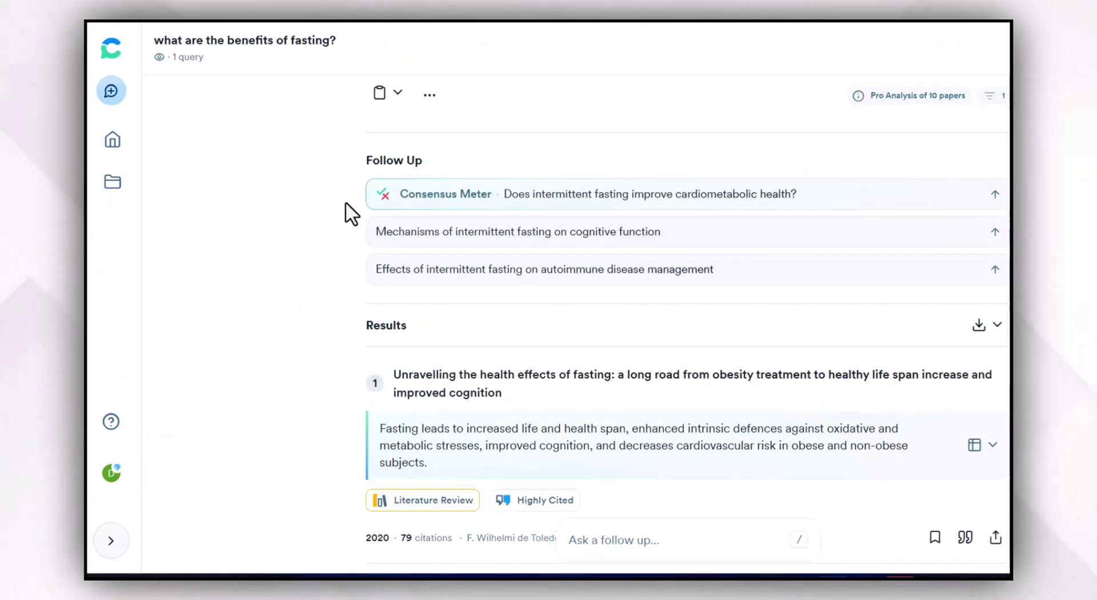
Expand result 1's summary to show its methods, outcomes and results.
scroll(345, 201, "up", 5)
scroll(345, 201, "down", 3)
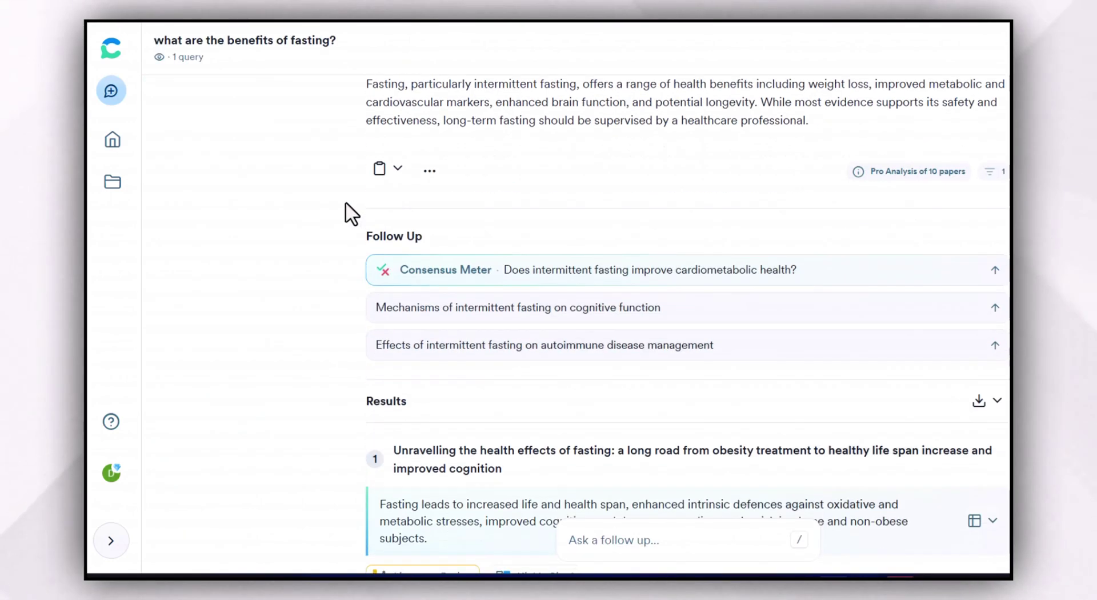
scroll(345, 203, "down", 3)
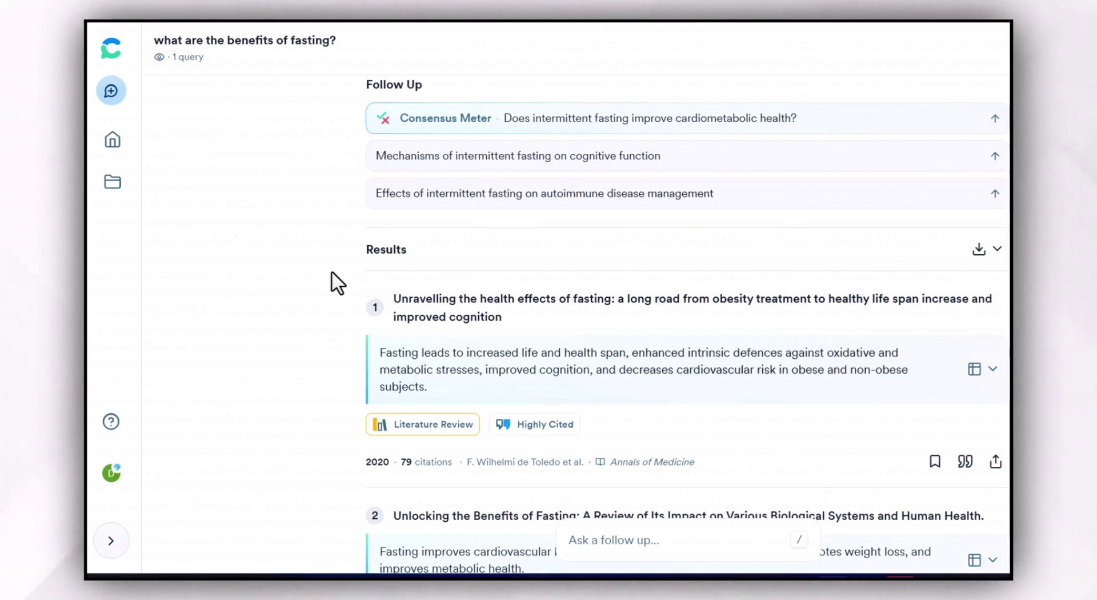
scroll(985, 209, "down", 1)
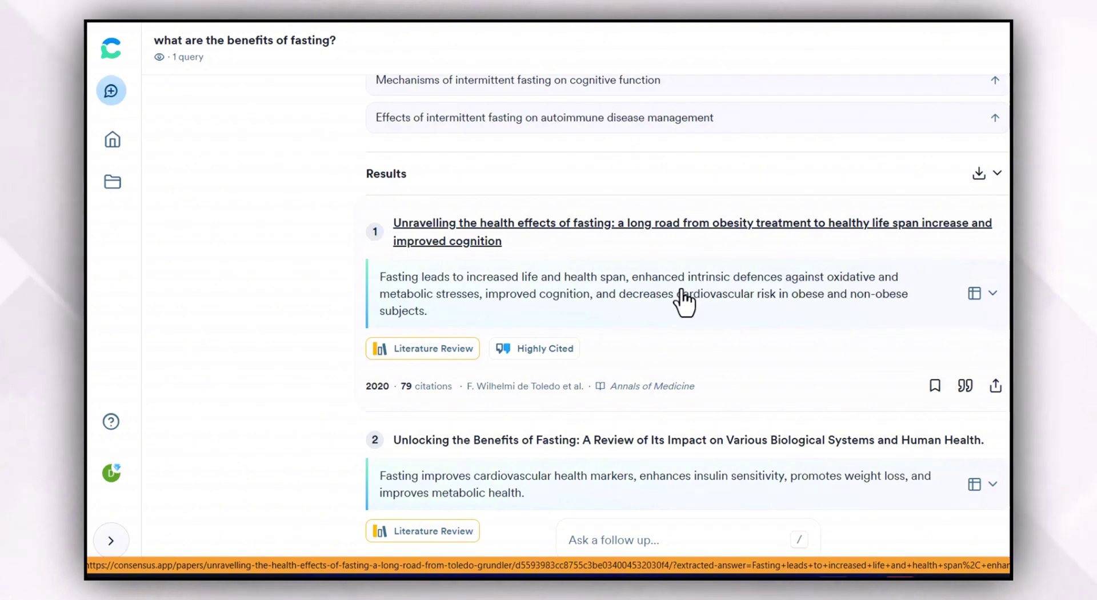
scroll(686, 302, "down", 1)
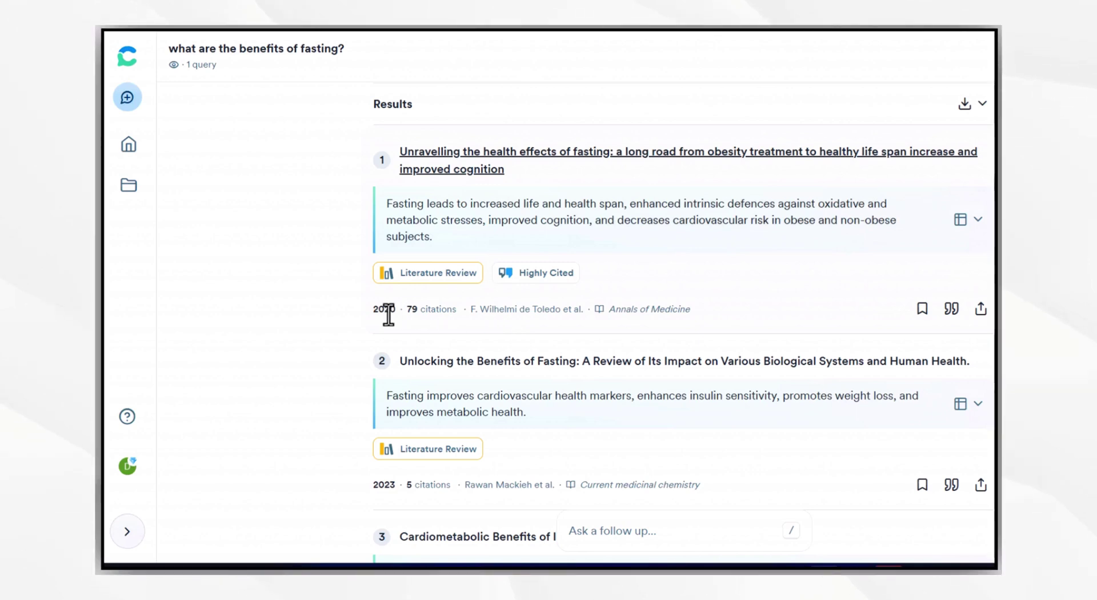
mouse_move(525, 279)
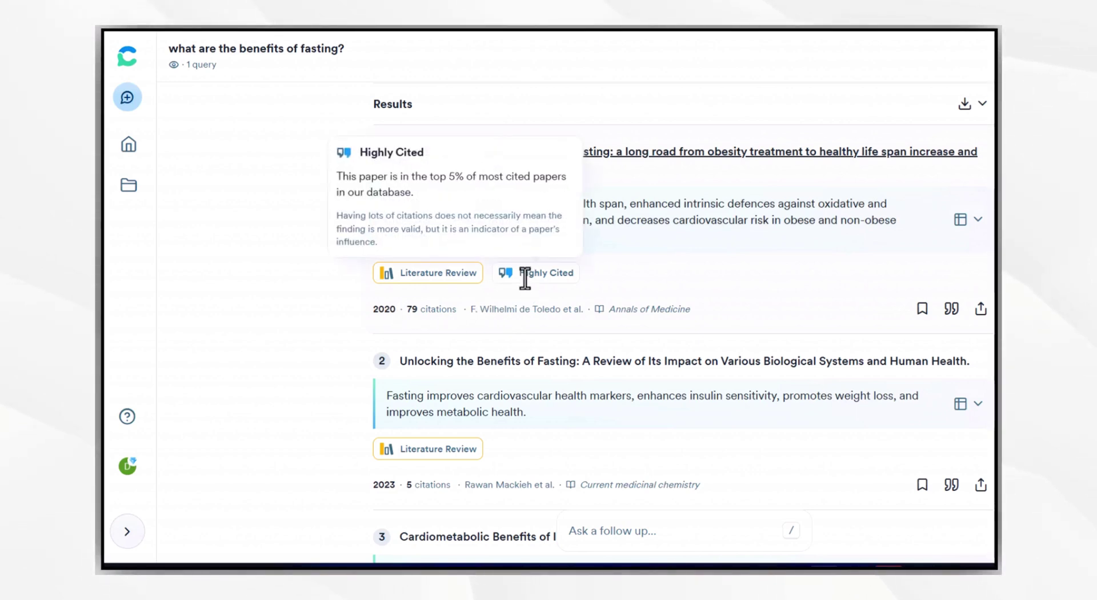
mouse_move(455, 280)
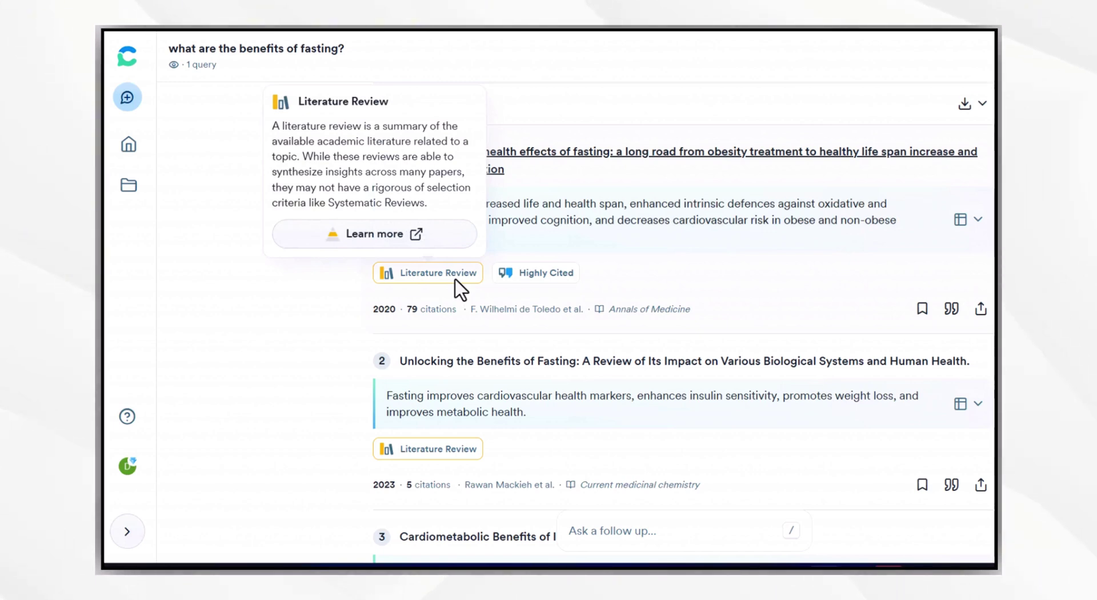
left_click(969, 226)
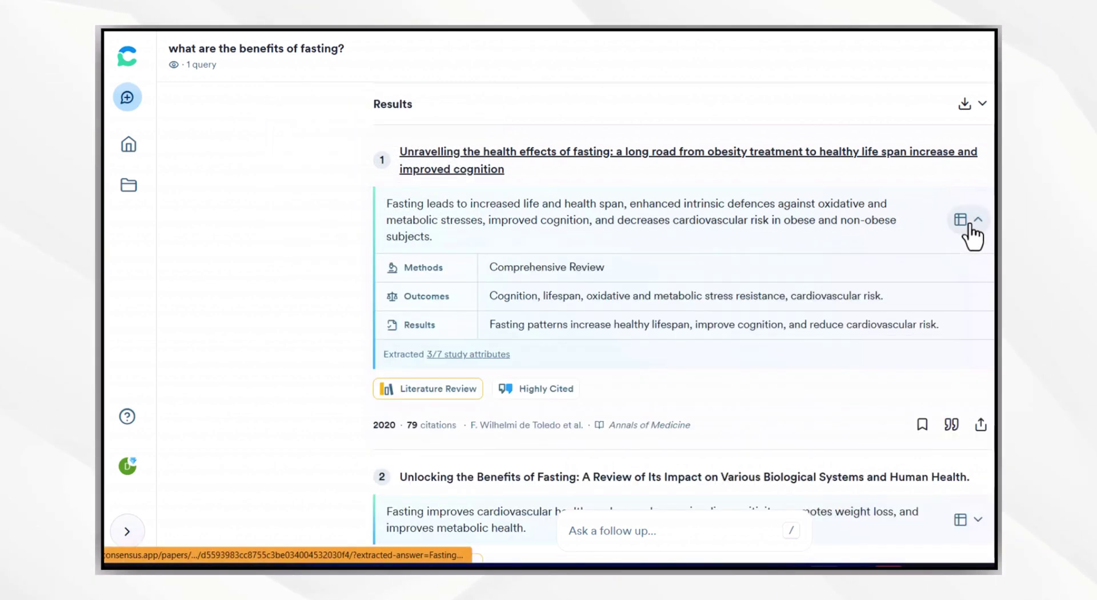
Scroll down the results to the 2020 Cell Reports Medicine COVID-19 immune signatures paper.
scroll(571, 274, "down", 3)
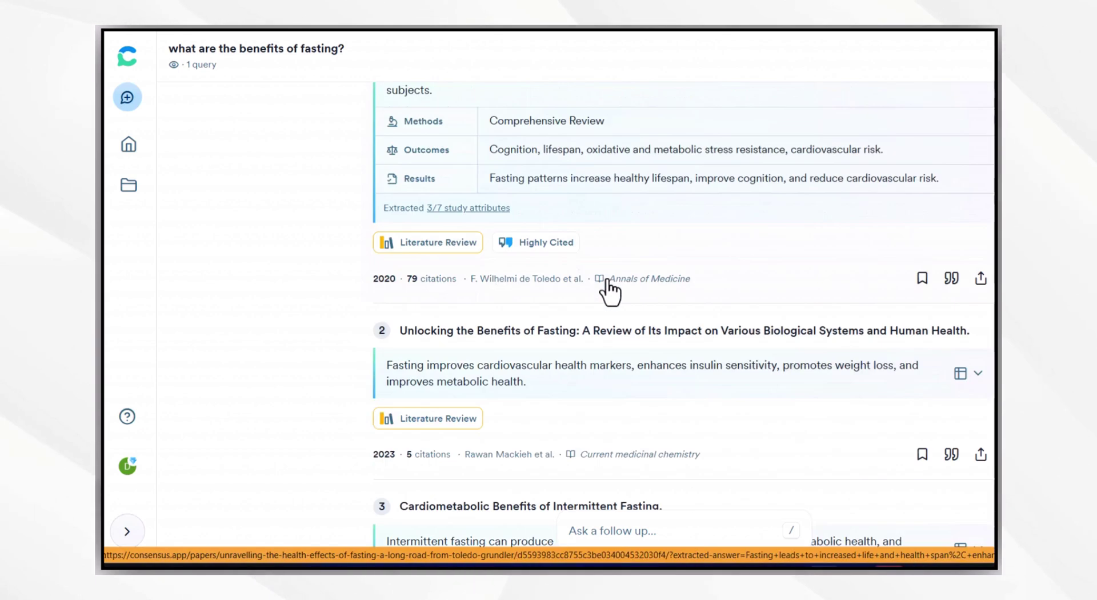
scroll(608, 283, "down", 3)
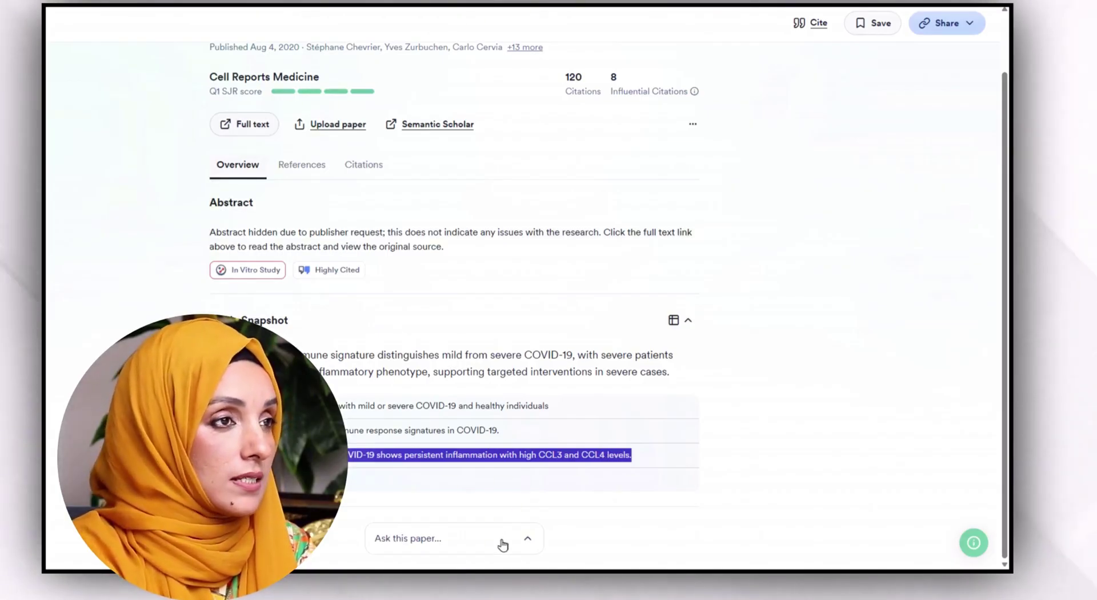
Save the ventricular myocardium paper into a new list named 'Literature'.
left_click(502, 543)
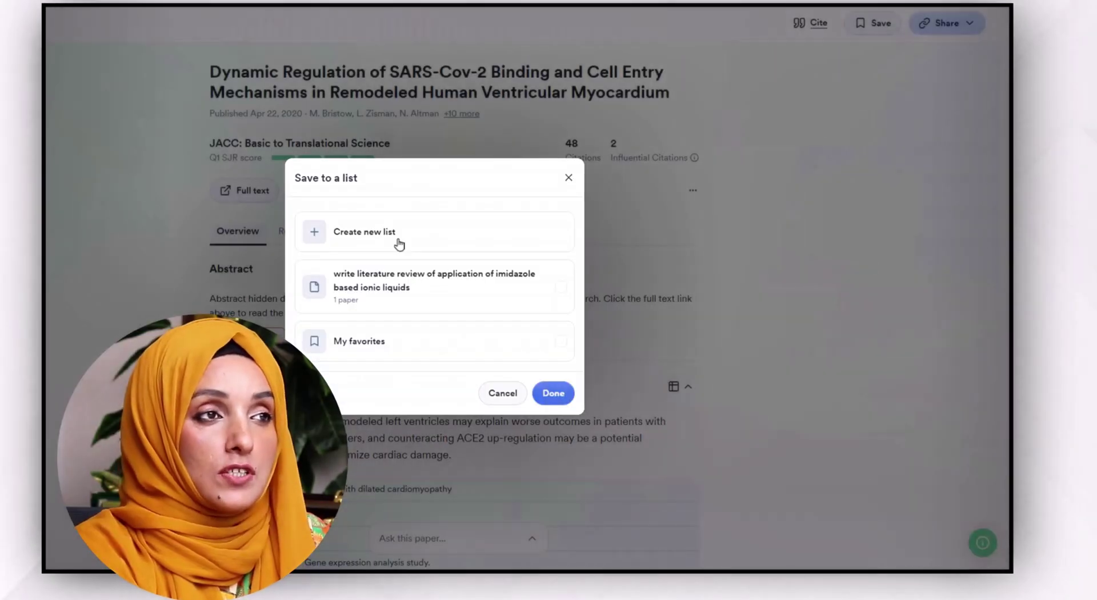
left_click(568, 177)
left_click(895, 26)
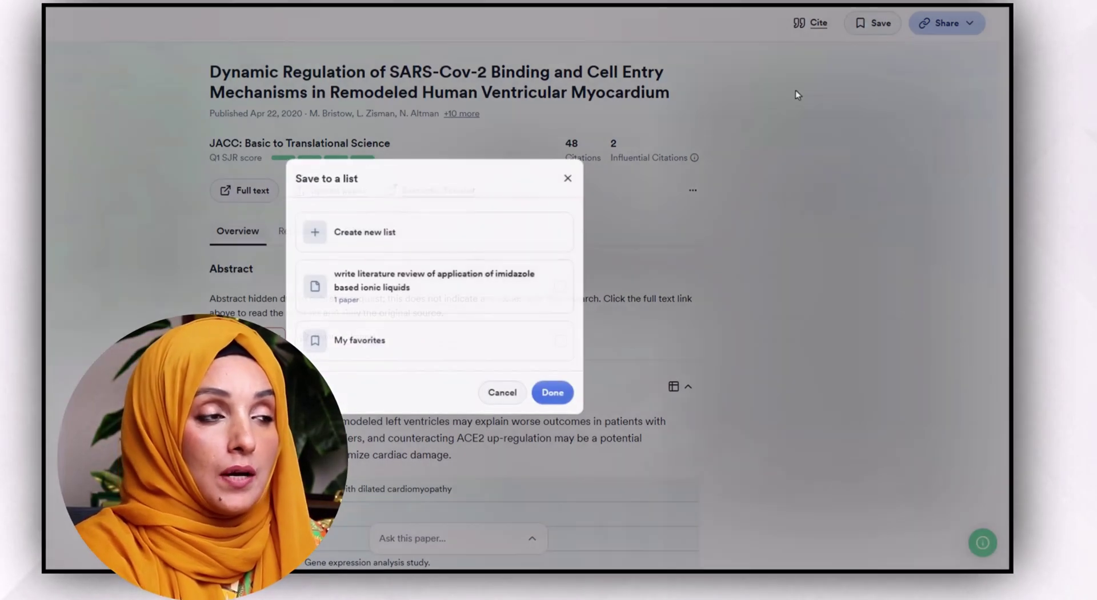
type("Literatture")
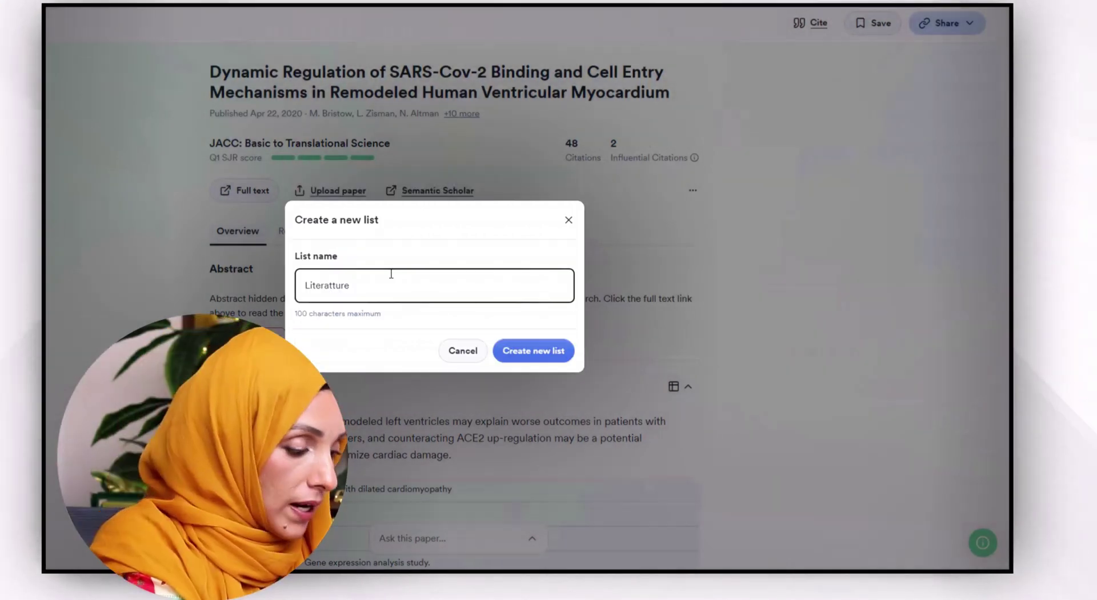
key("BackSpace")
key("BackSpace")
key("BackSpace")
key("BackSpace")
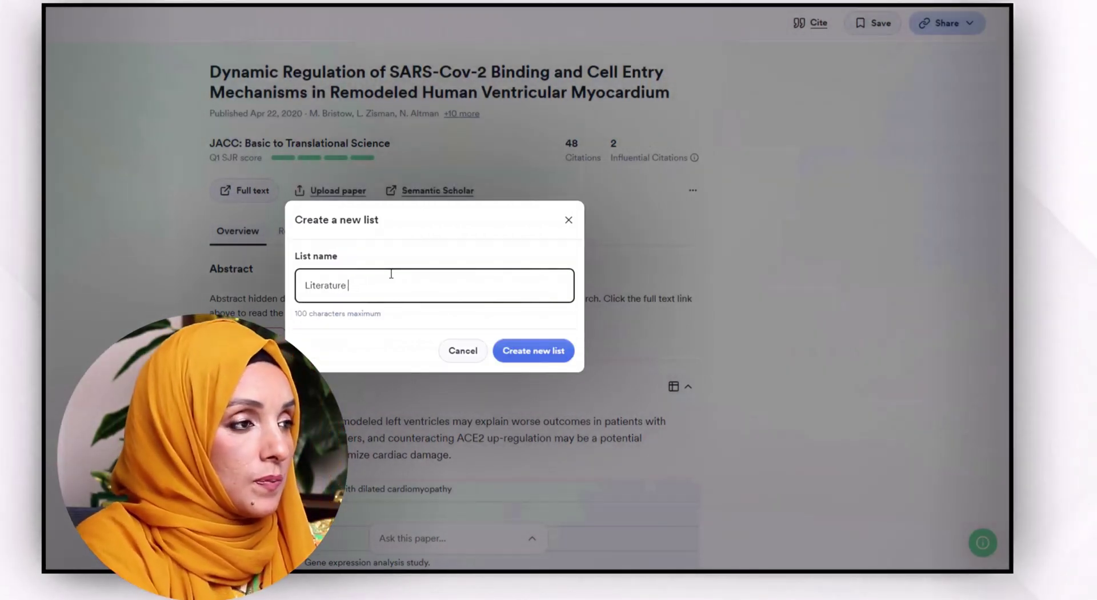
left_click(503, 351)
left_click(553, 416)
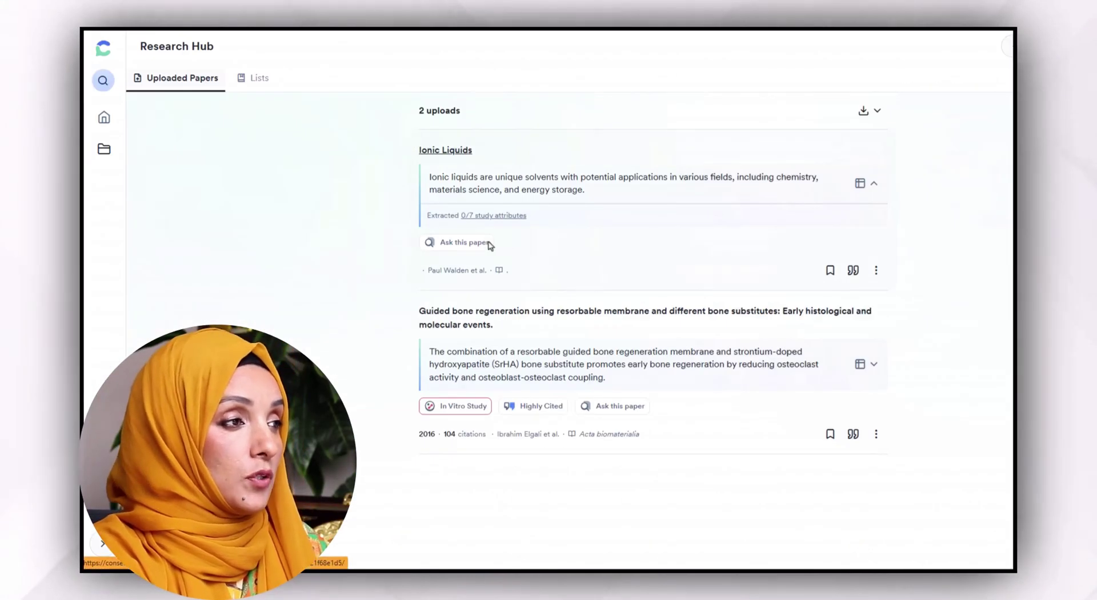
Open the uploaded Ionic Liquids paper in Research Hub to ask it questions.
mouse_move(448, 240)
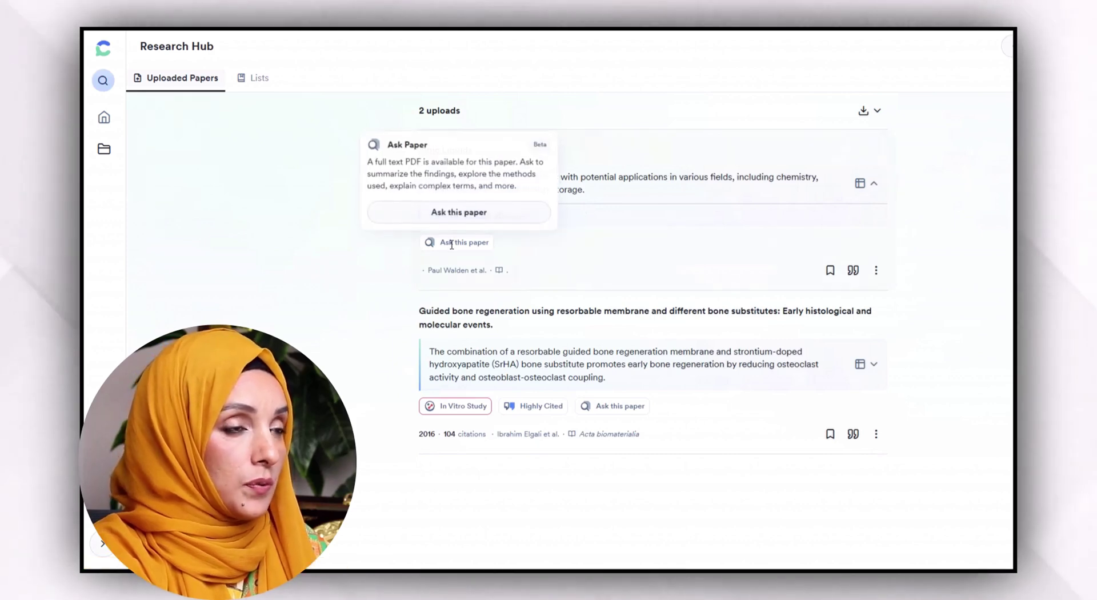
left_click(459, 213)
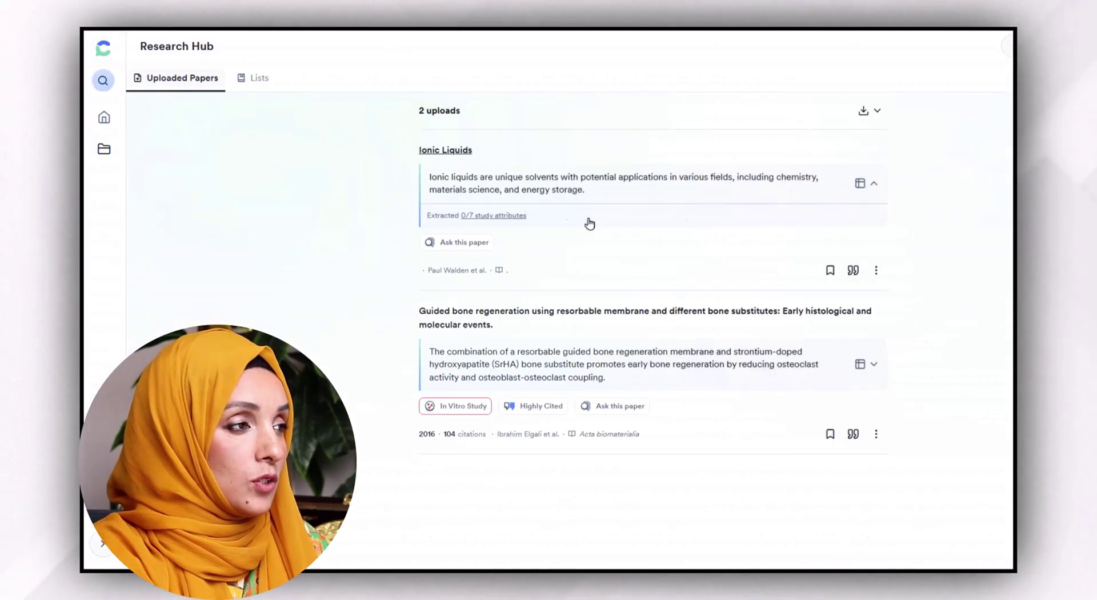
mouse_move(485, 199)
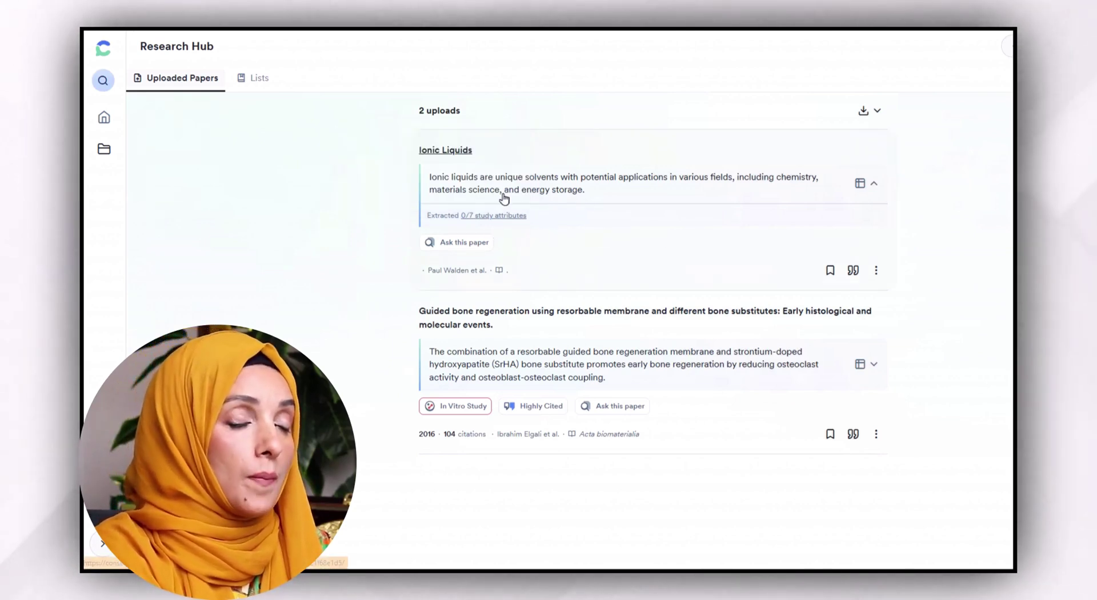
mouse_move(462, 226)
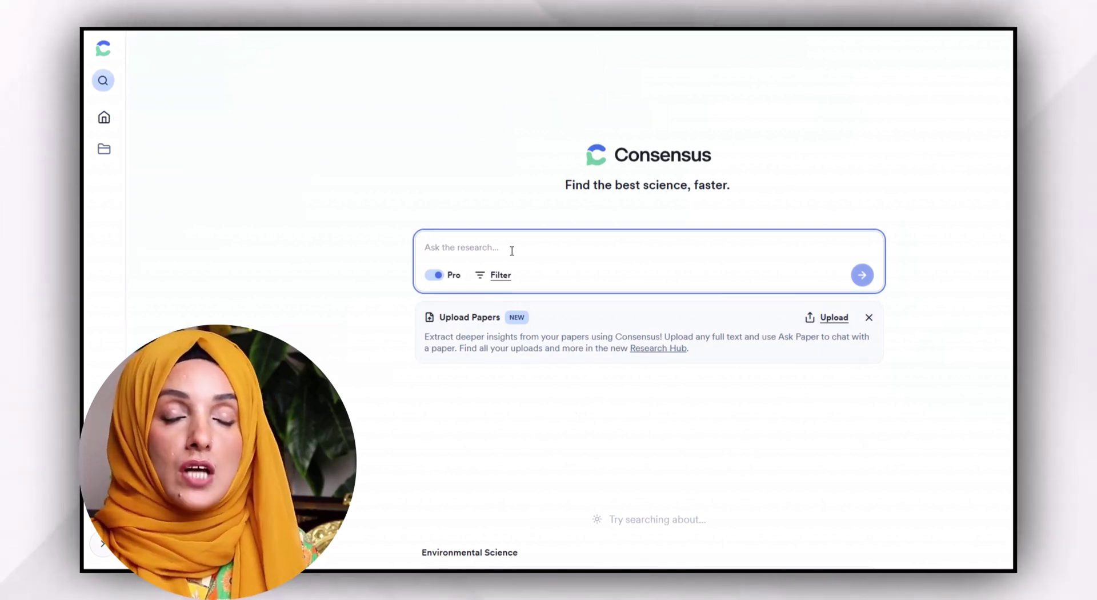
Ask Consensus 'what are ionic liquids?' and scroll through the cited answer.
type("ionic liquids")
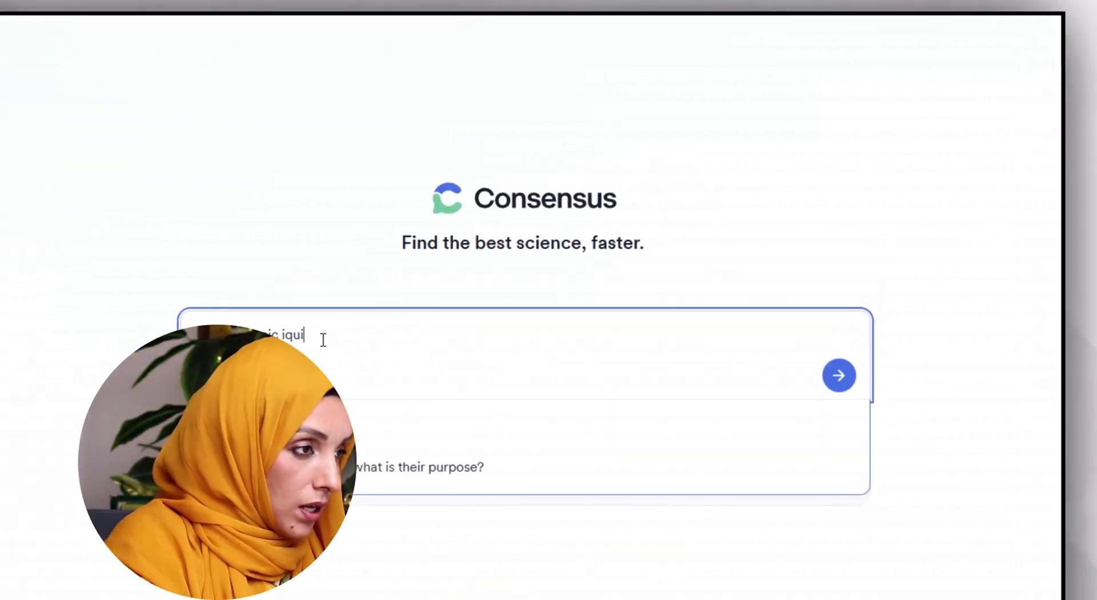
type("?")
key("Return")
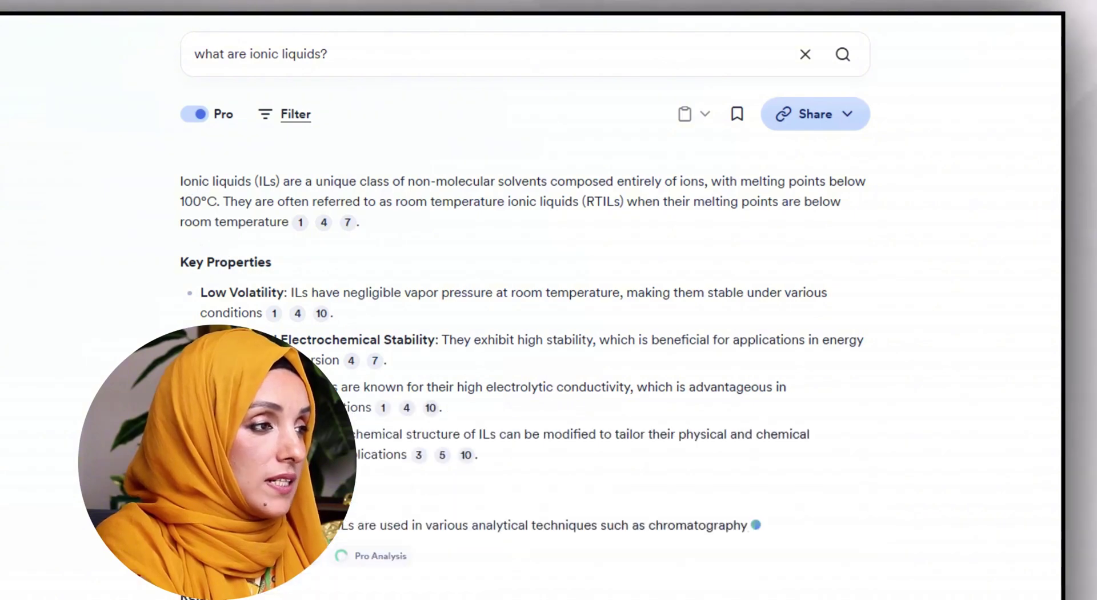
scroll(223, 253, "down", 2)
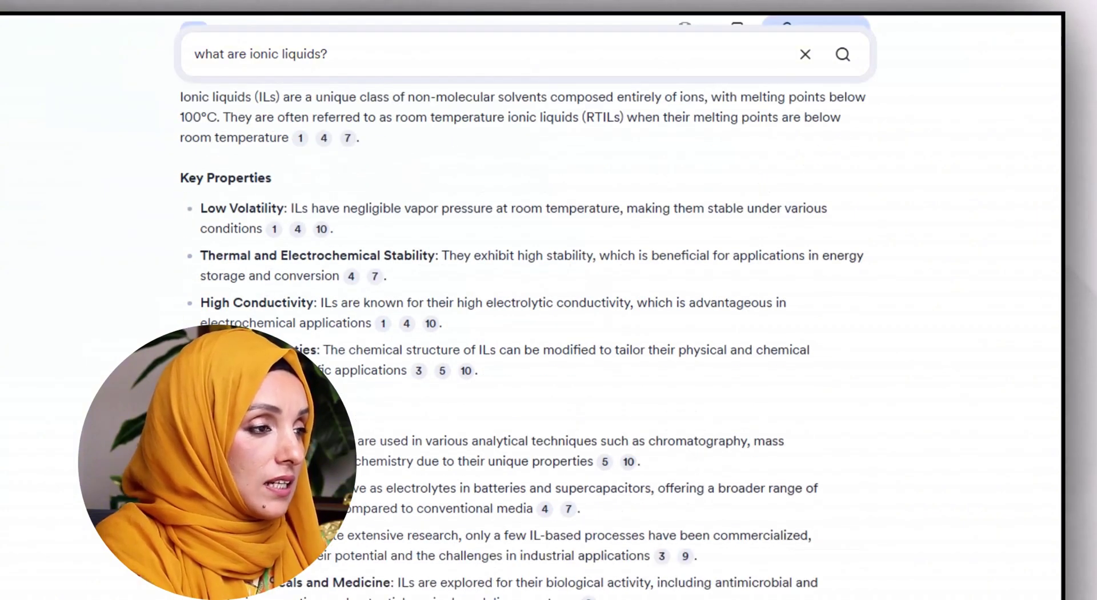
scroll(525, 307, "down", 2)
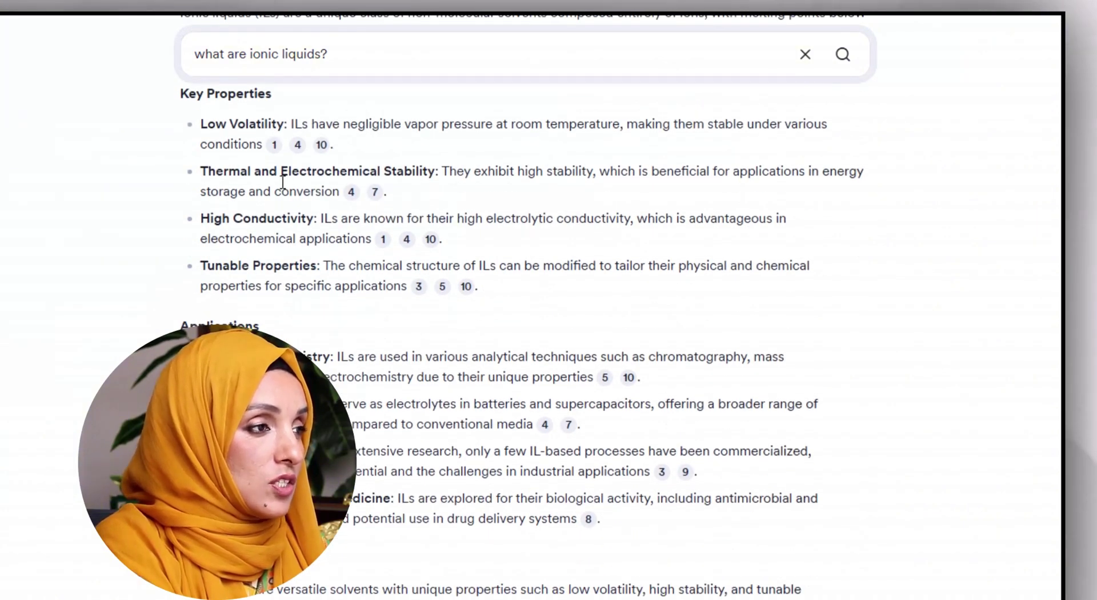
Check the source papers behind citations 1 and 4 of the ionic liquids answer.
left_click(274, 144)
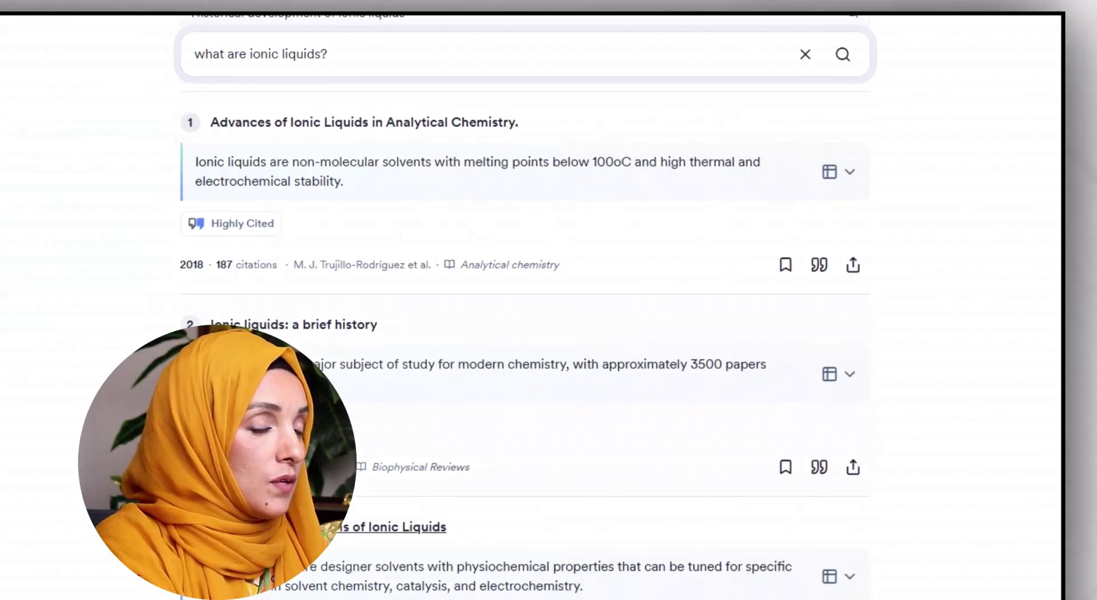
scroll(301, 193, "up", 10)
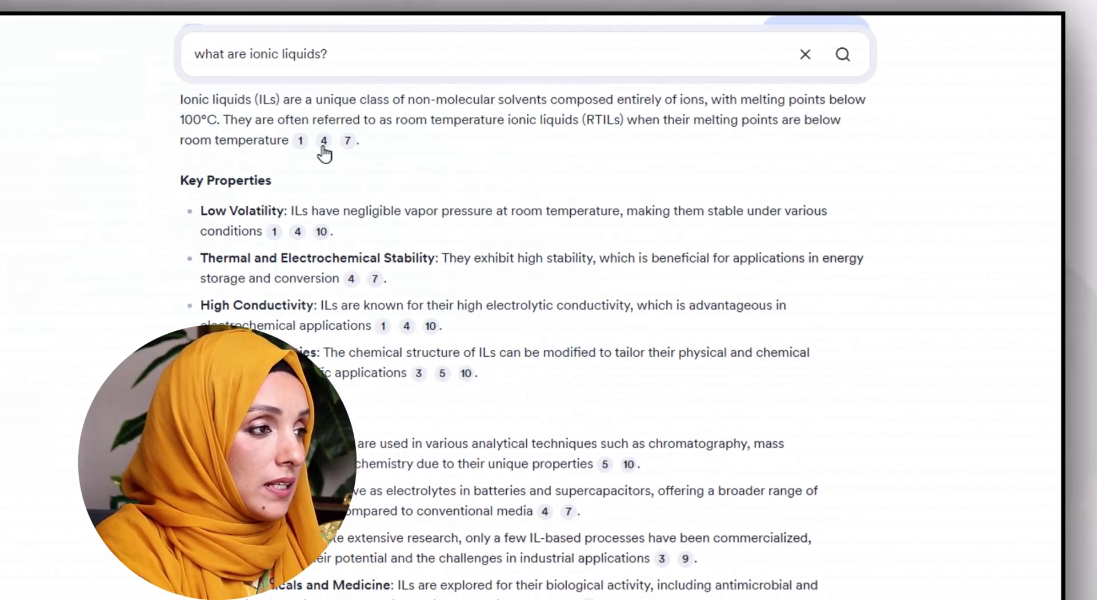
left_click(324, 141)
scroll(163, 171, "up", 10)
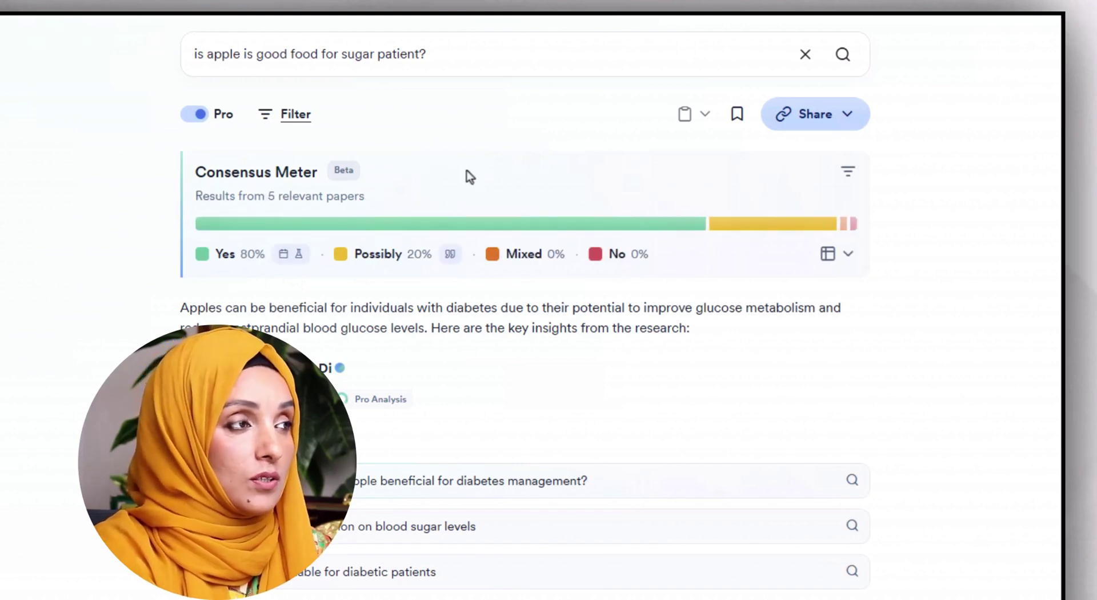
Highlight the Possibly 20% share of the apple Consensus Meter and review the answer and papers.
left_click(208, 54)
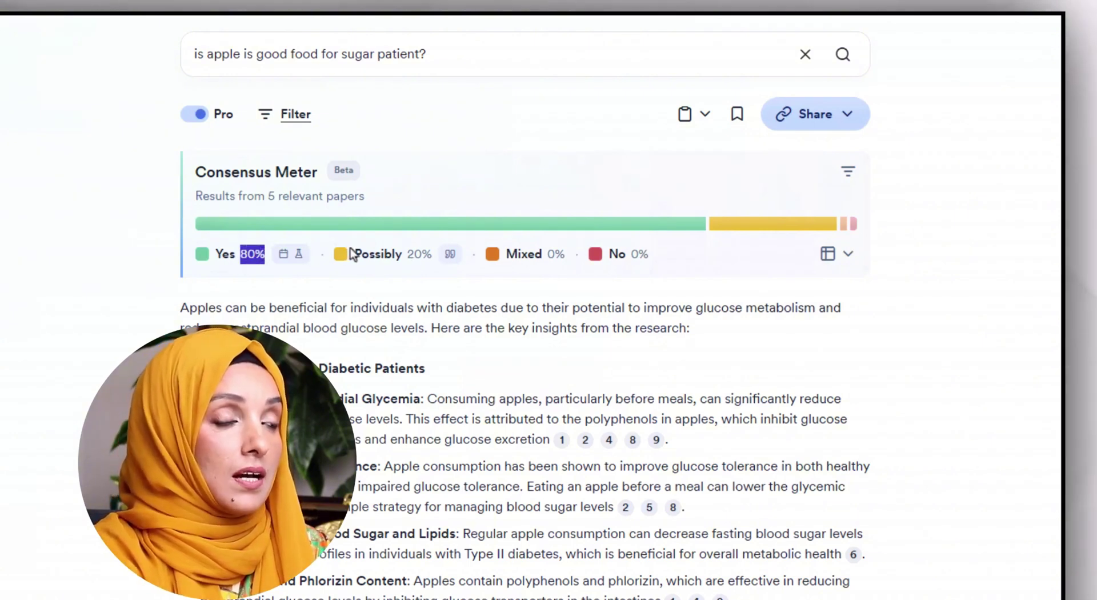
left_click_drag(355, 252, 430, 256)
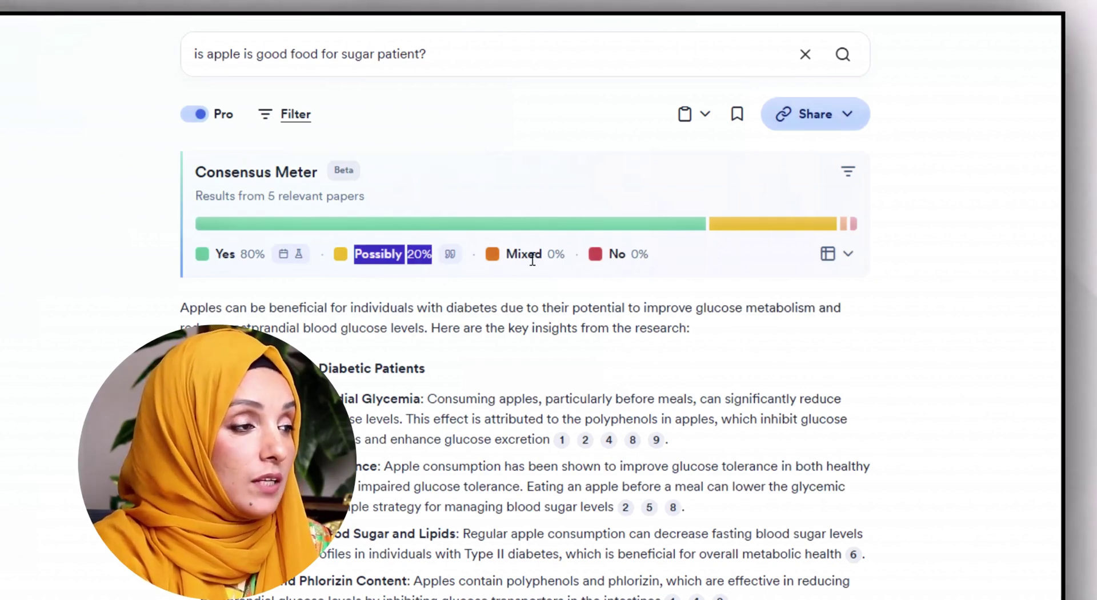
scroll(384, 375, "down", 10)
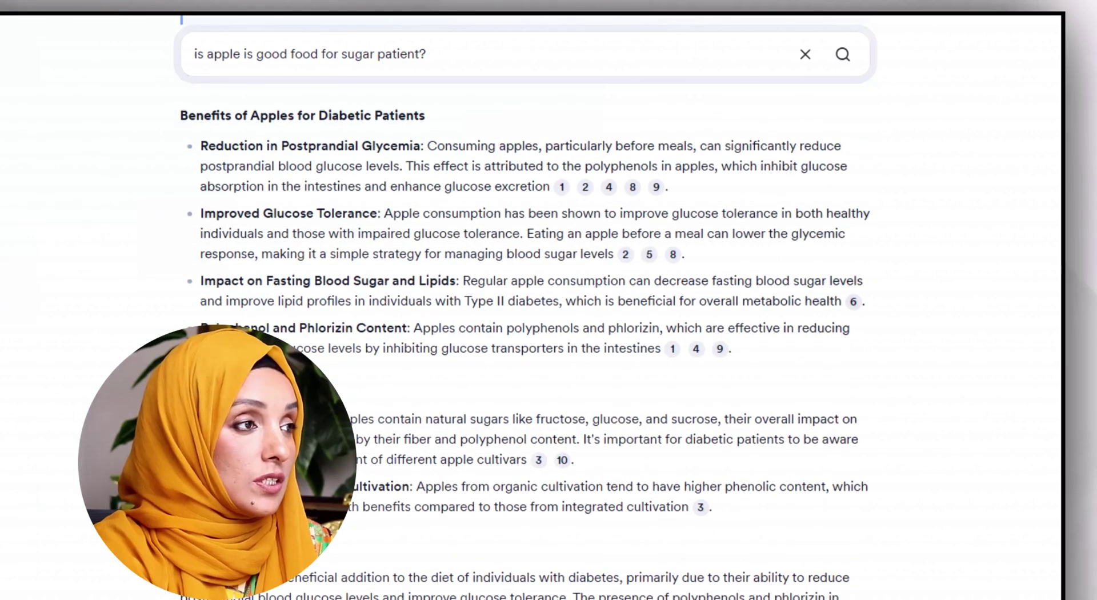
scroll(346, 251, "up", 10)
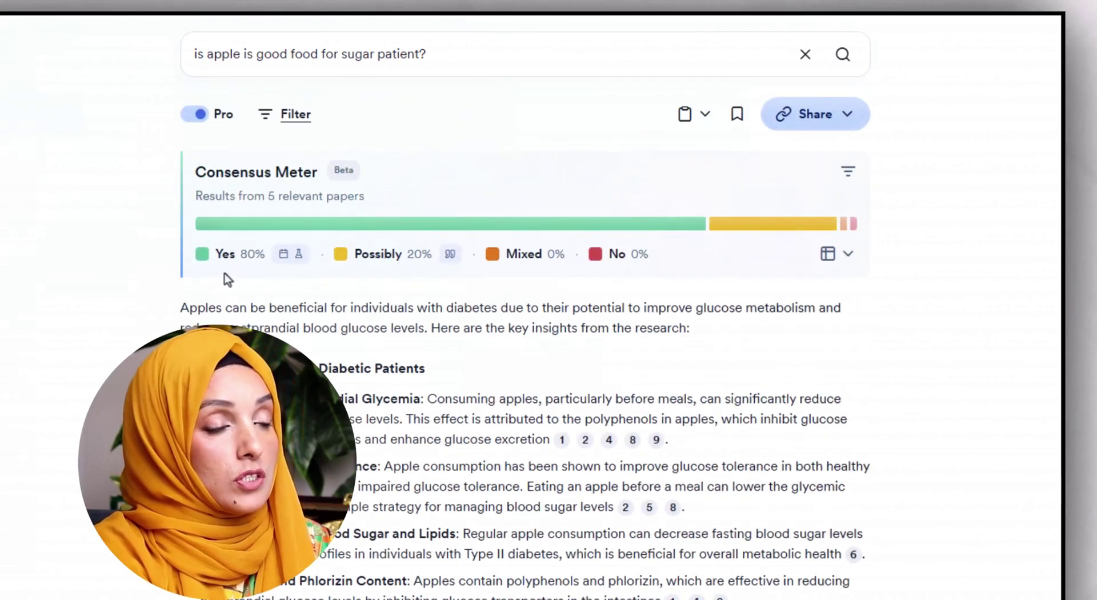
scroll(529, 514, "down", 20)
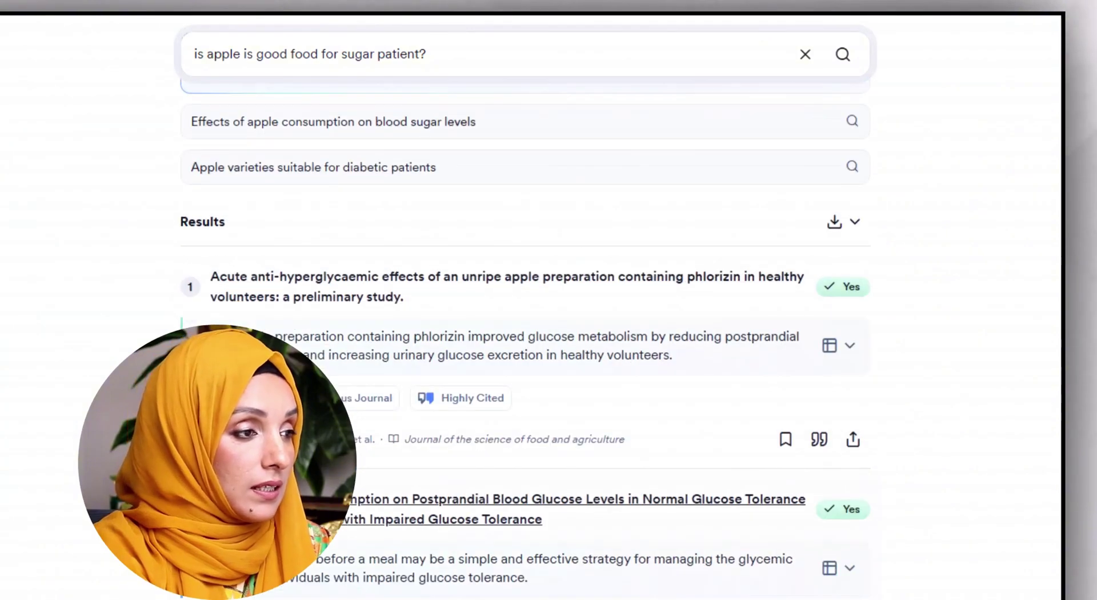
scroll(525, 343, "down", 5)
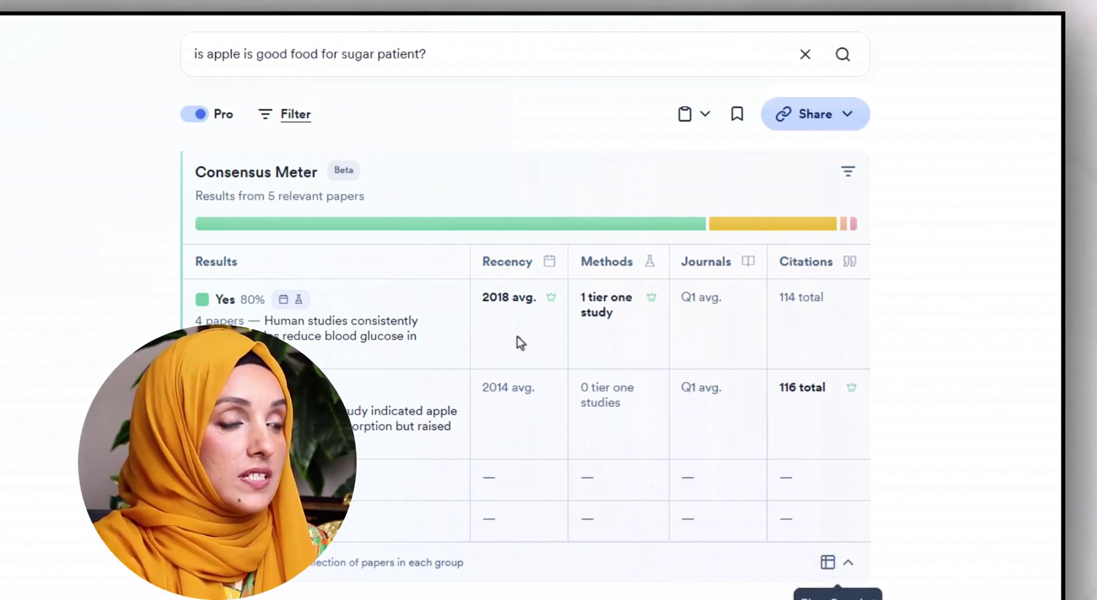
mouse_move(628, 318)
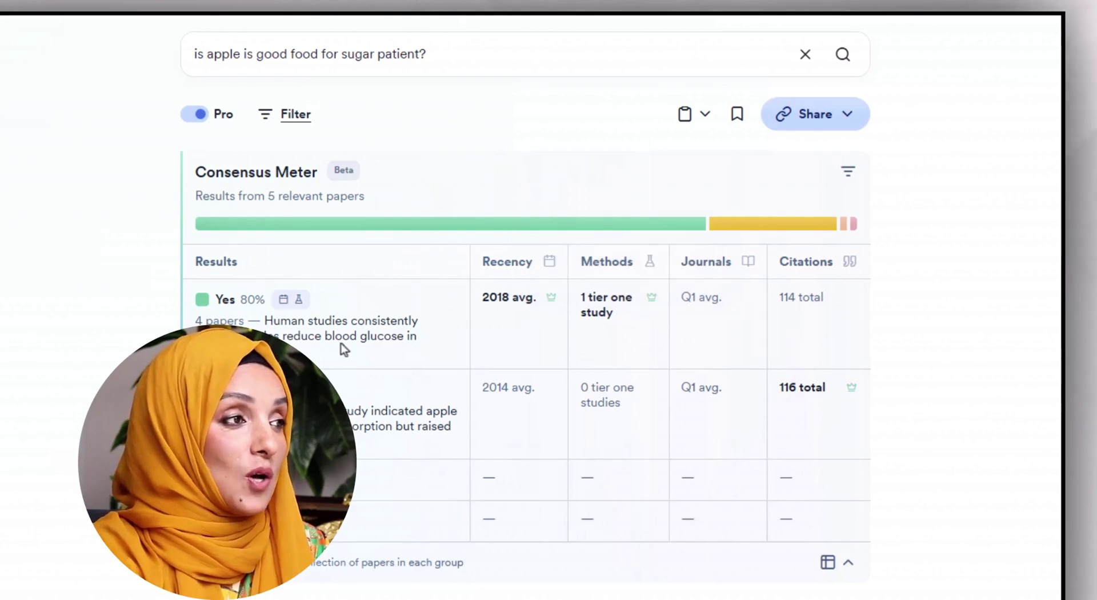